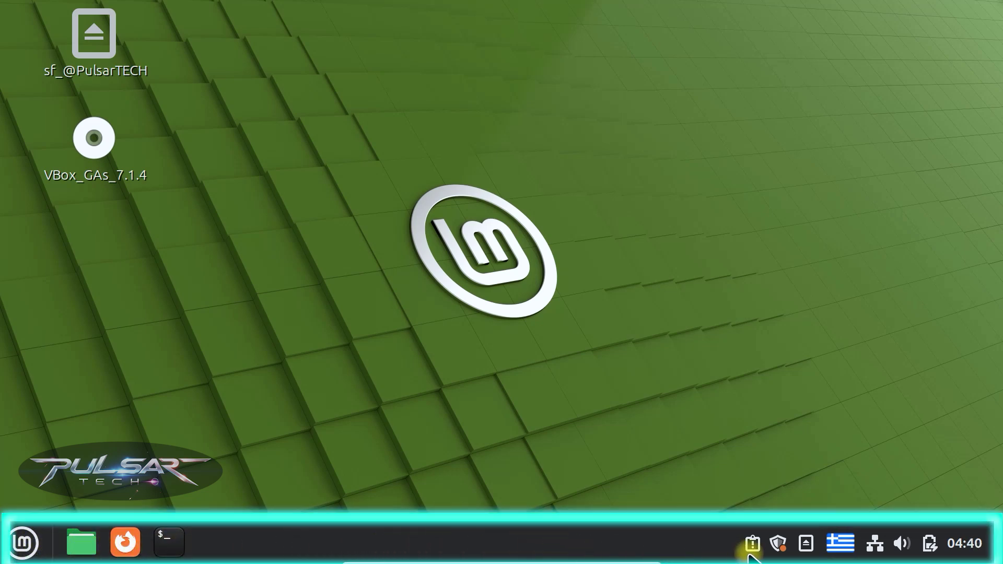
Step: Open Panel settings, try larger panel heights, then return the height to 40
{"action": "mouse_move", "coordinate": [938, 524]}
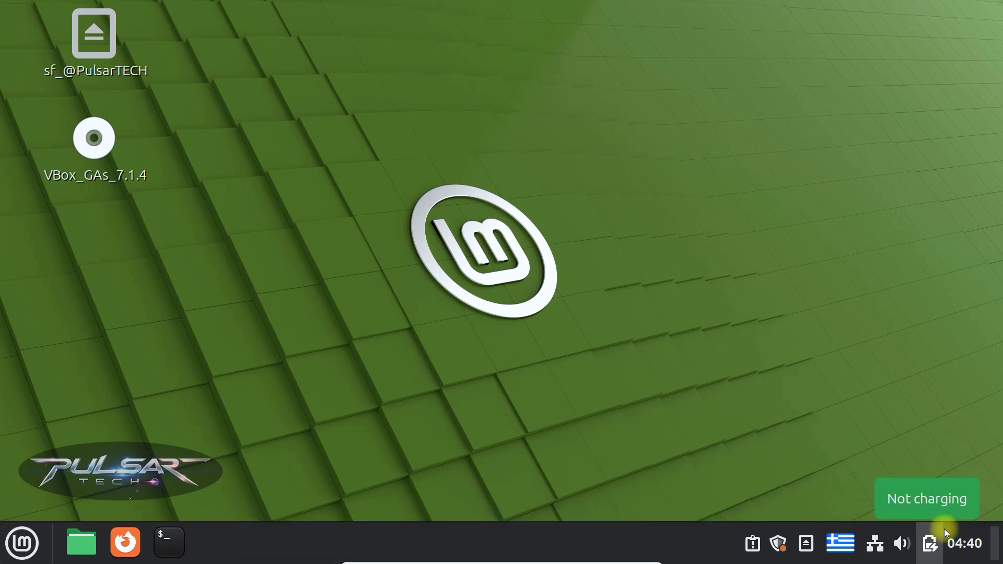
{"action": "right_click", "coordinate": [455, 545]}
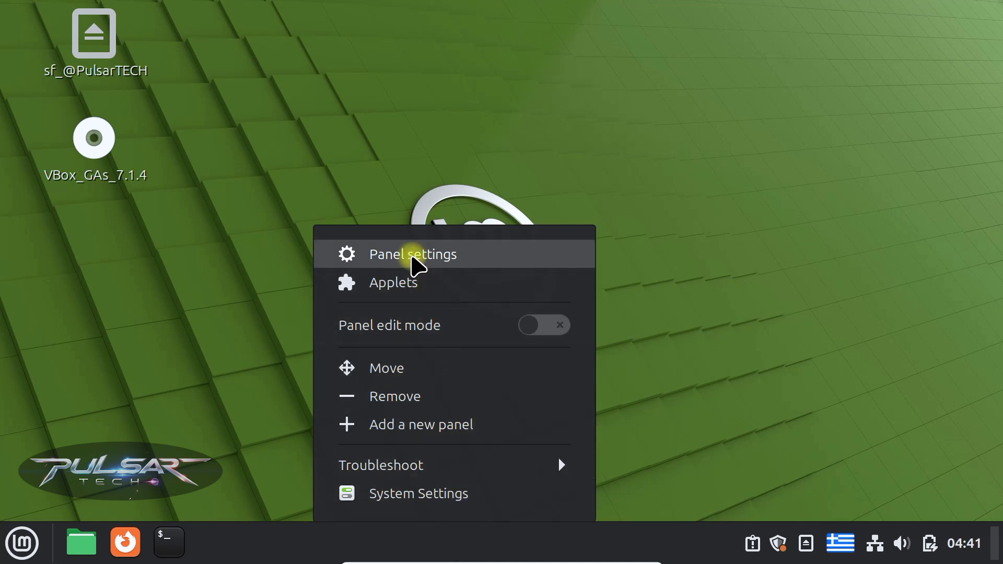
{"action": "left_click", "coordinate": [413, 259]}
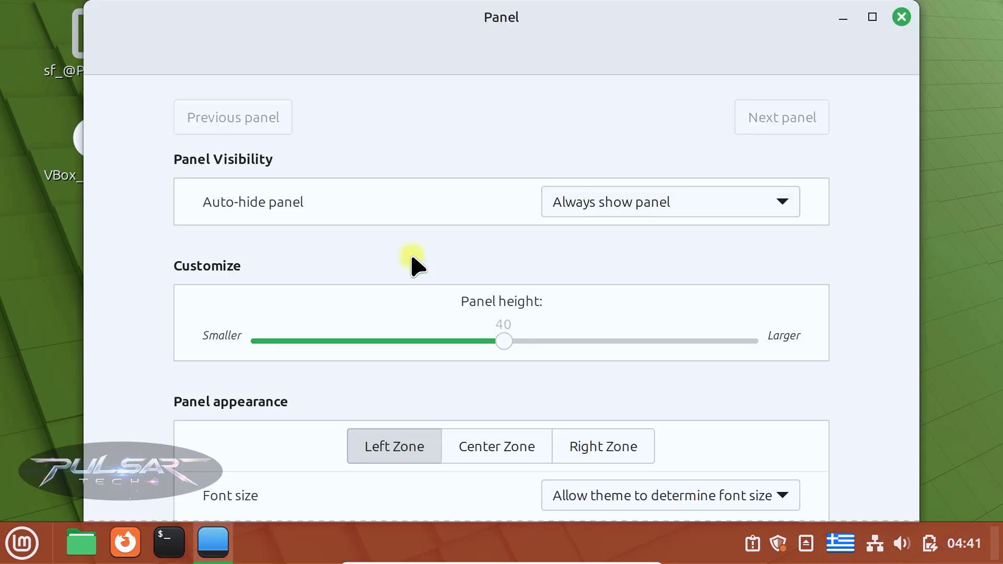
{"action": "left_click_drag", "start_coordinate": [514, 342], "coordinate": [803, 345]}
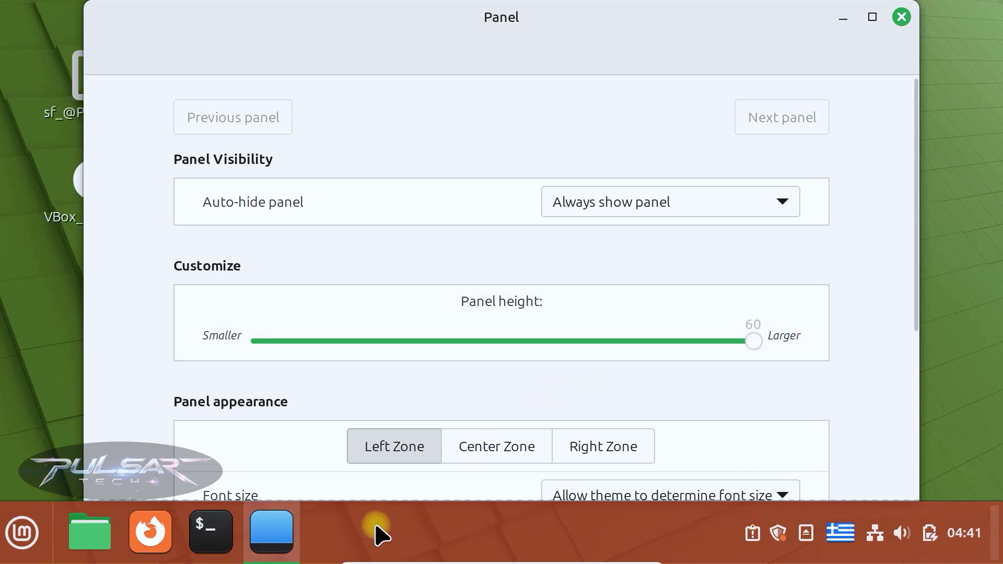
{"action": "left_click_drag", "start_coordinate": [748, 340], "coordinate": [504, 342]}
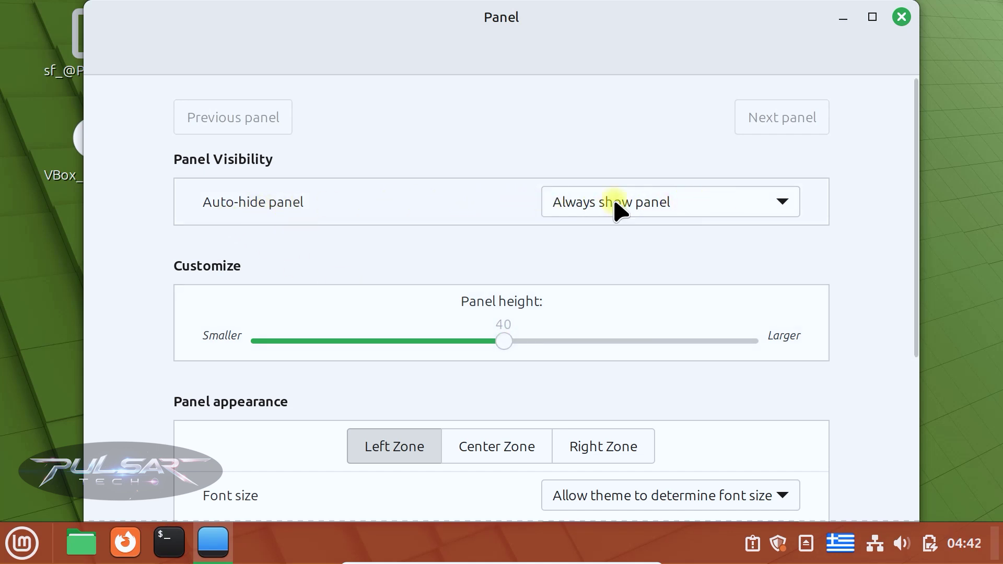
{"action": "left_click", "coordinate": [774, 209]}
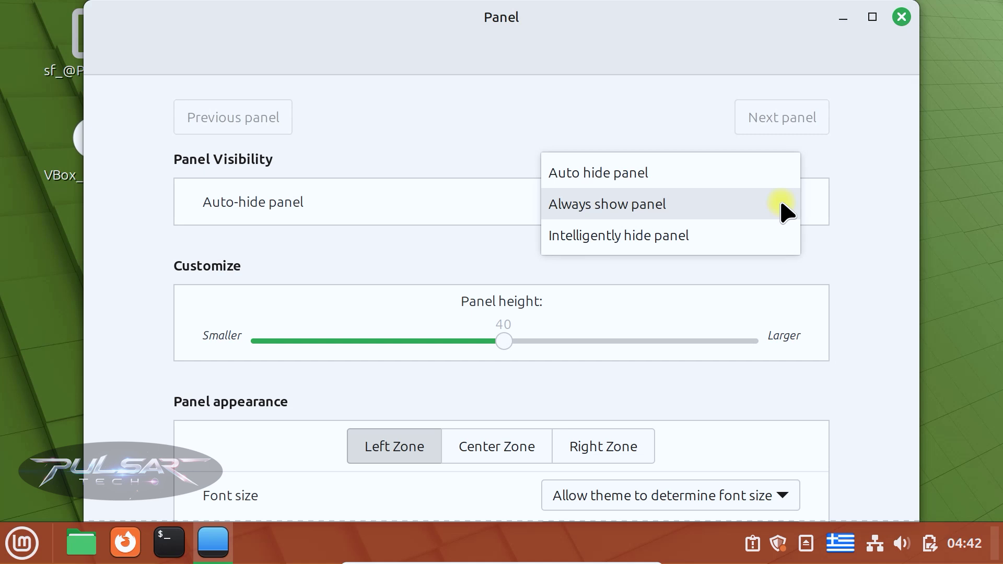
Step: Set auto-hide to Always show panel, then compare the Right and Left zone icon sizes
{"action": "left_click", "coordinate": [783, 209]}
{"action": "scroll", "coordinate": [282, 261], "scroll_direction": "down", "scroll_amount": 4}
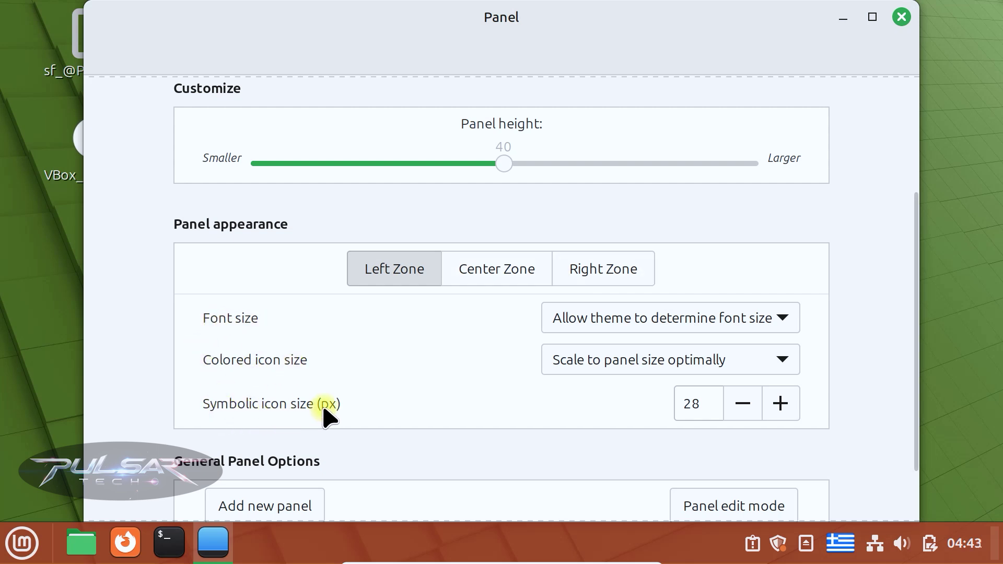
{"action": "scroll", "coordinate": [402, 394], "scroll_direction": "down", "scroll_amount": 2}
{"action": "left_click", "coordinate": [573, 197]}
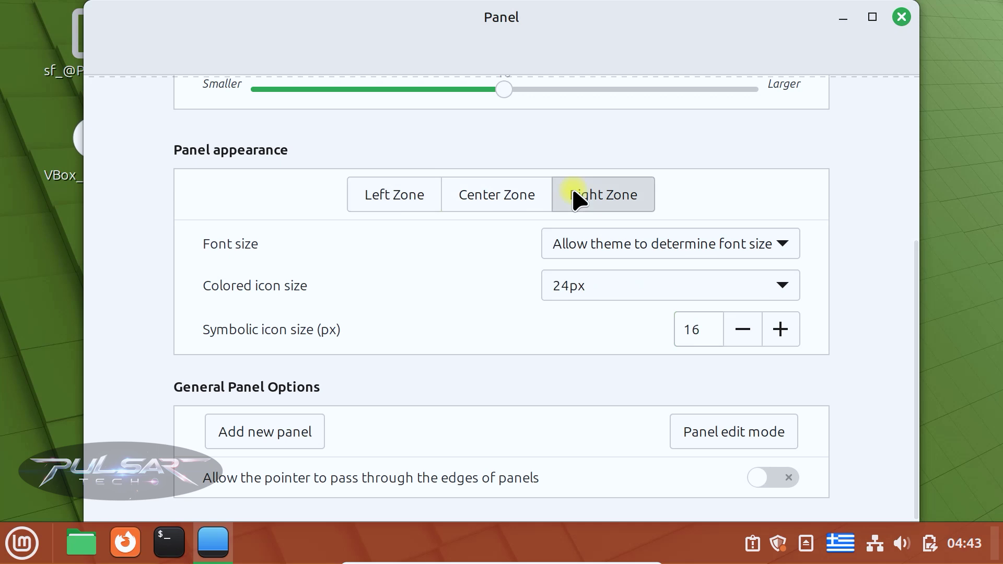
{"action": "left_click", "coordinate": [392, 196]}
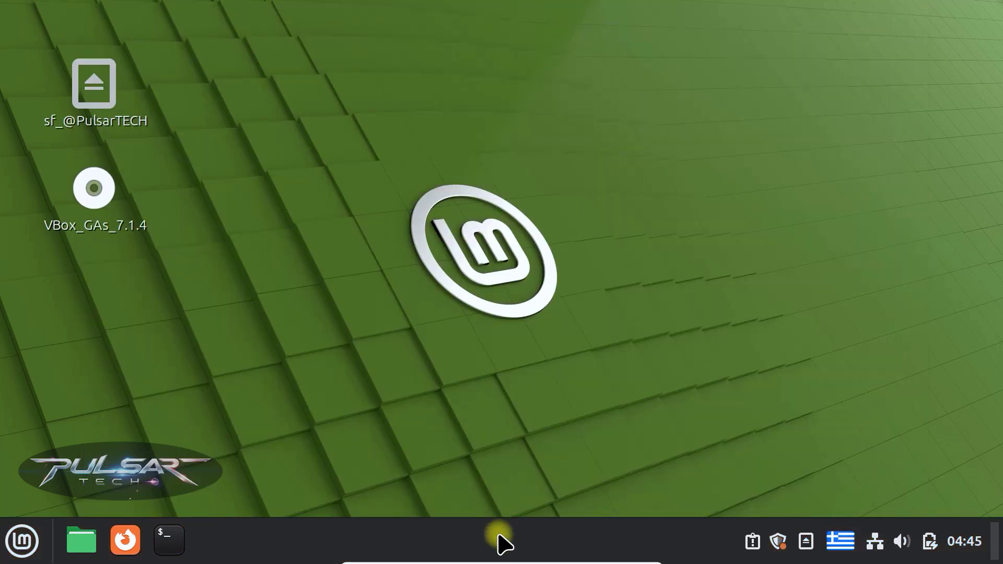
Step: Open Applets from the panel menu, scroll the Manage list to the bottom, then view Download
{"action": "right_click", "coordinate": [498, 536]}
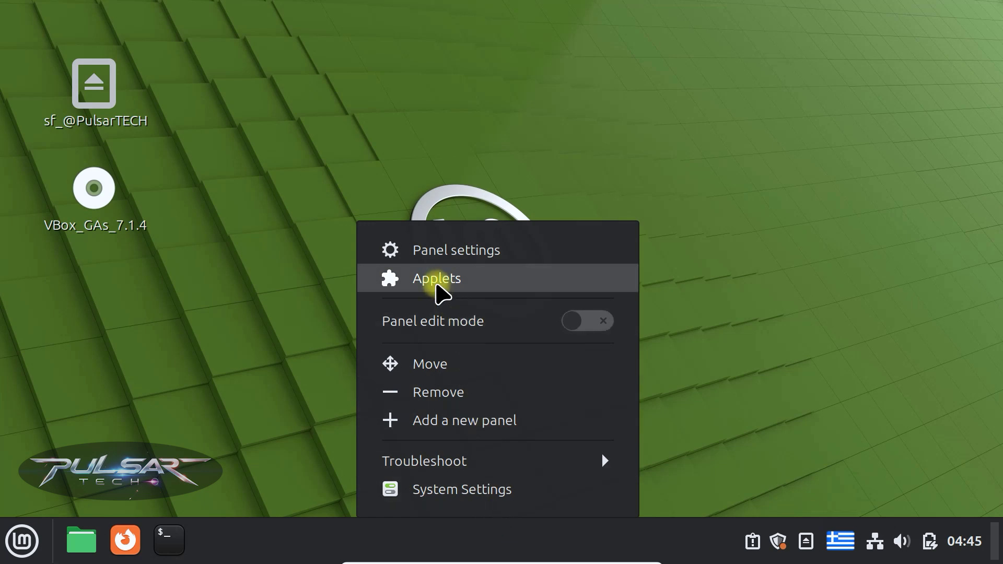
{"action": "left_click", "coordinate": [437, 279]}
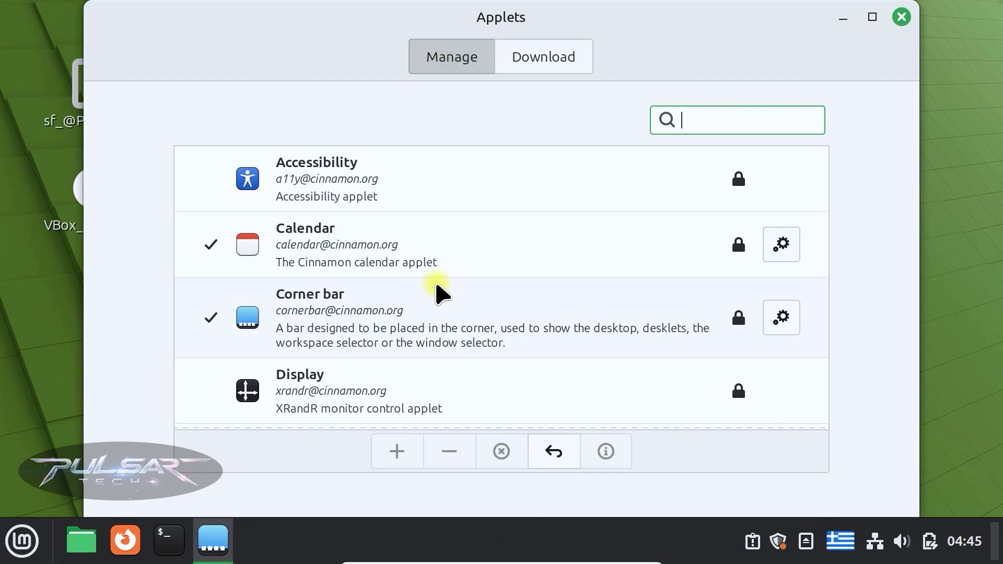
{"action": "scroll", "coordinate": [425, 201], "scroll_direction": "down", "scroll_amount": 5}
{"action": "scroll", "coordinate": [425, 201], "scroll_direction": "down", "scroll_amount": 8}
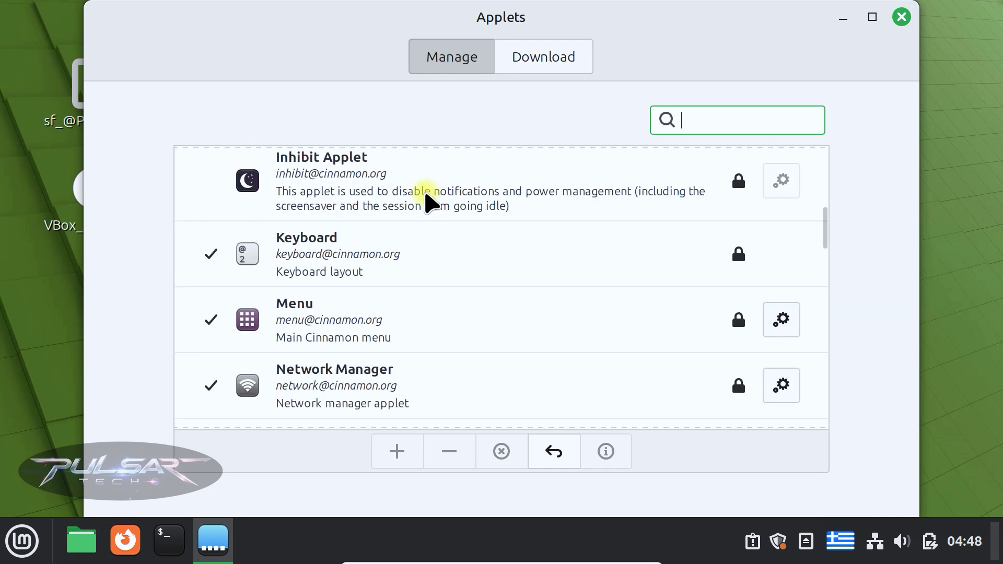
{"action": "scroll", "coordinate": [426, 201], "scroll_direction": "down", "scroll_amount": 10}
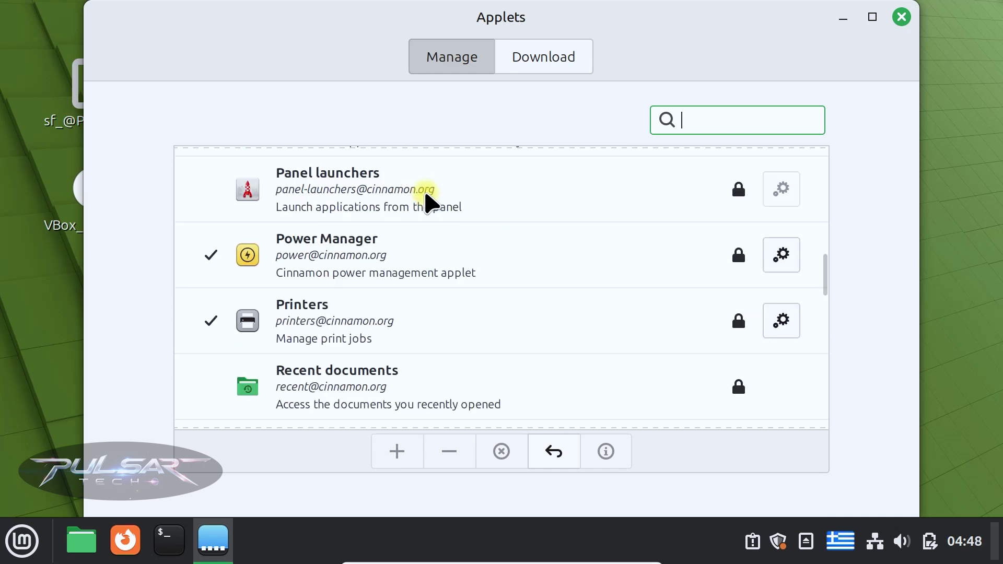
{"action": "scroll", "coordinate": [425, 201], "scroll_direction": "down", "scroll_amount": 8}
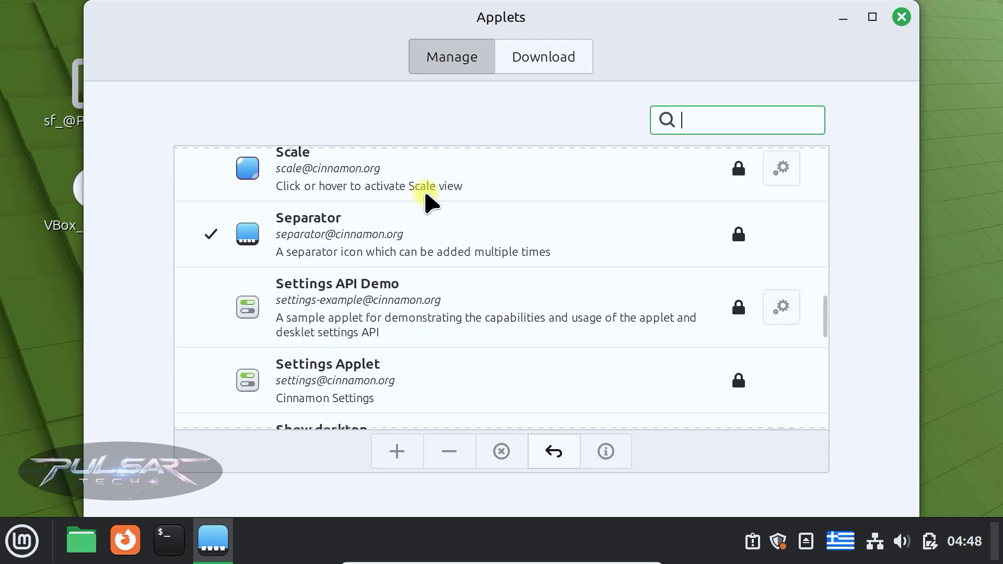
{"action": "scroll", "coordinate": [426, 201], "scroll_direction": "down", "scroll_amount": 2}
{"action": "scroll", "coordinate": [426, 201], "scroll_direction": "down", "scroll_amount": 4}
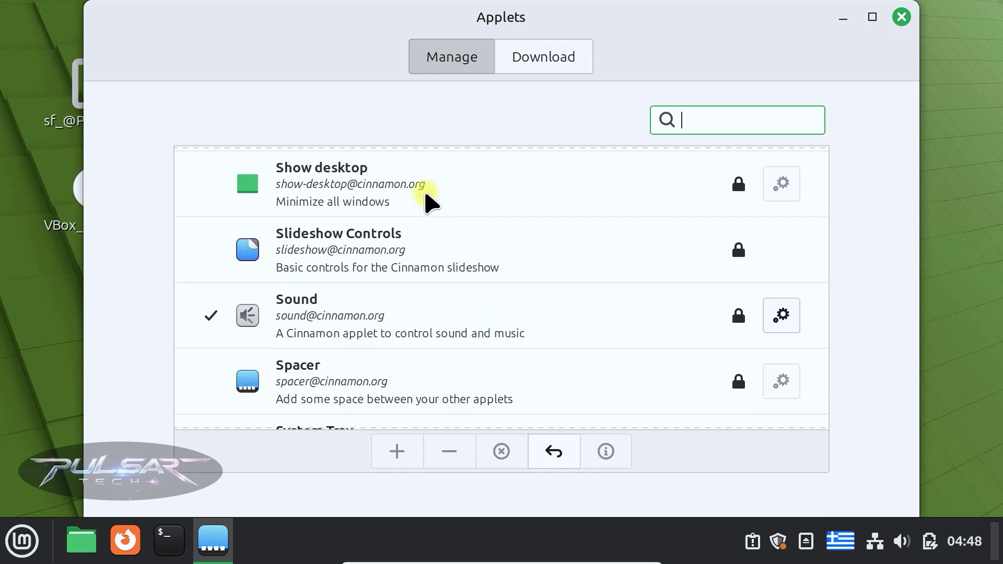
{"action": "scroll", "coordinate": [429, 201], "scroll_direction": "down", "scroll_amount": 10}
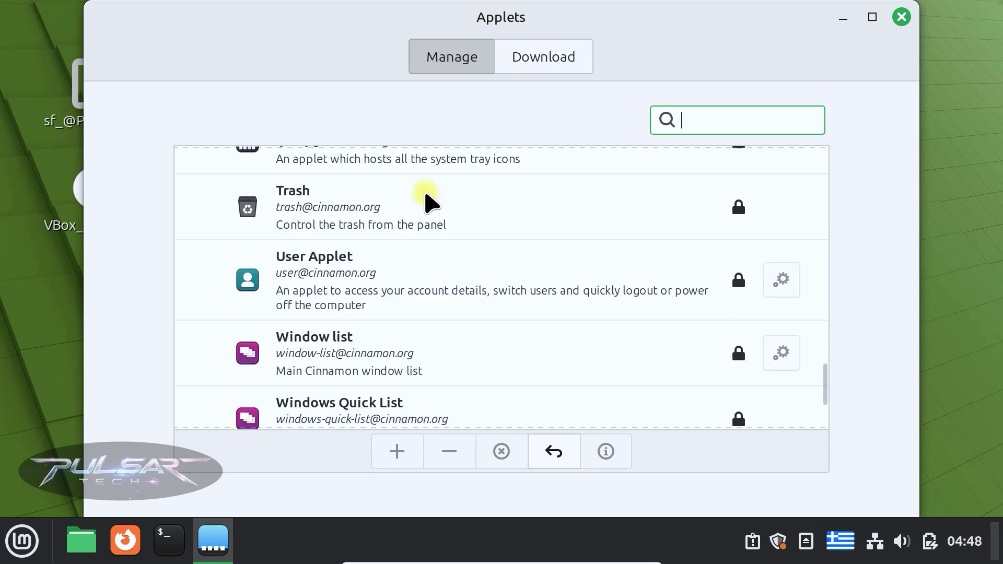
{"action": "scroll", "coordinate": [426, 201], "scroll_direction": "down", "scroll_amount": 1}
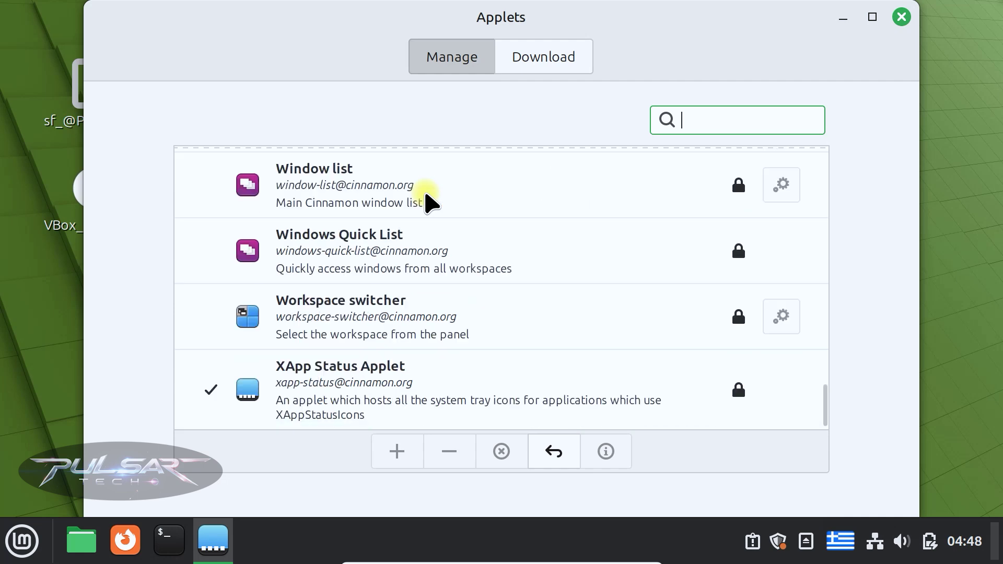
{"action": "left_click", "coordinate": [526, 66]}
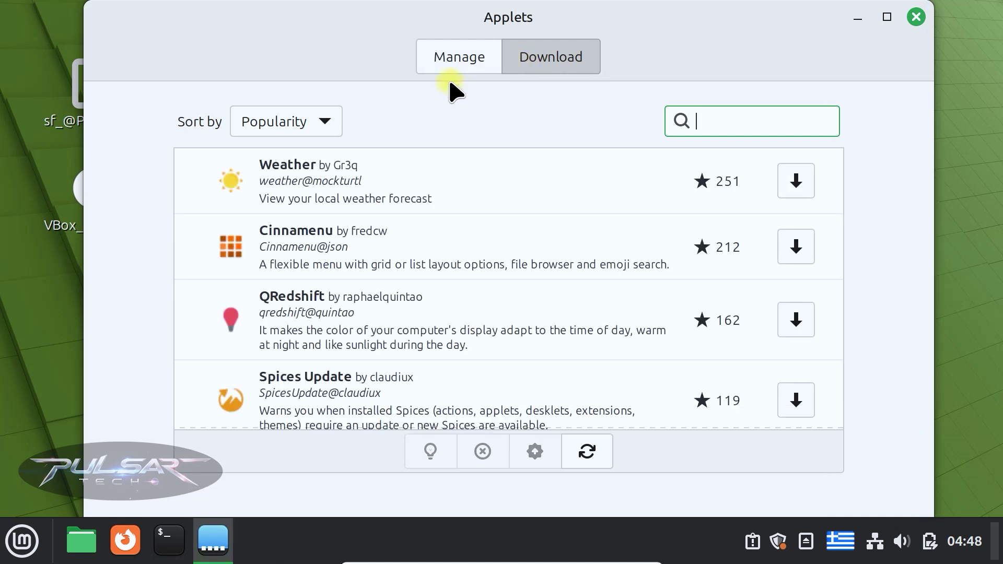
Step: Install the Weather applet, then select it under Manage and add it to the panel
{"action": "left_click", "coordinate": [406, 186]}
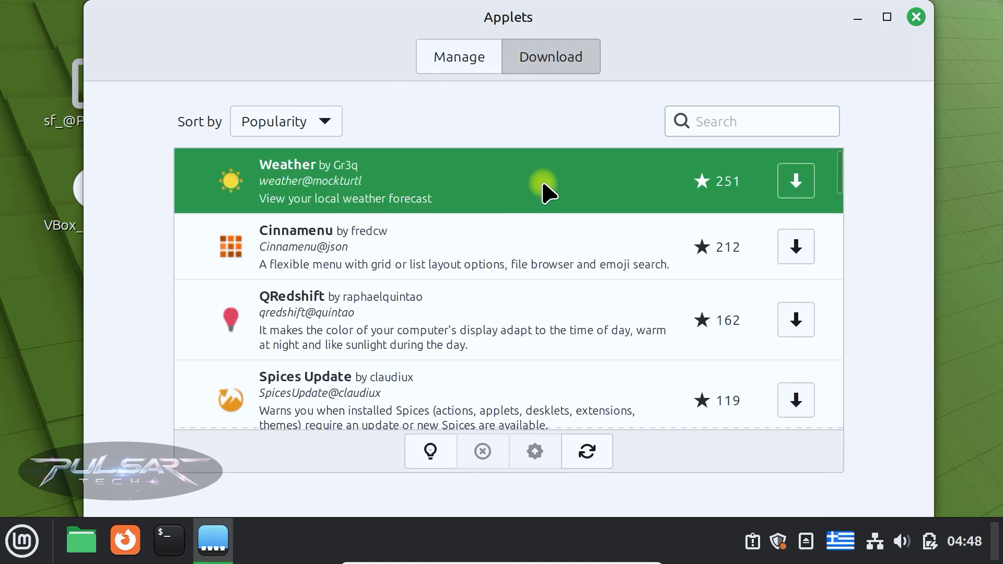
{"action": "left_click", "coordinate": [795, 189]}
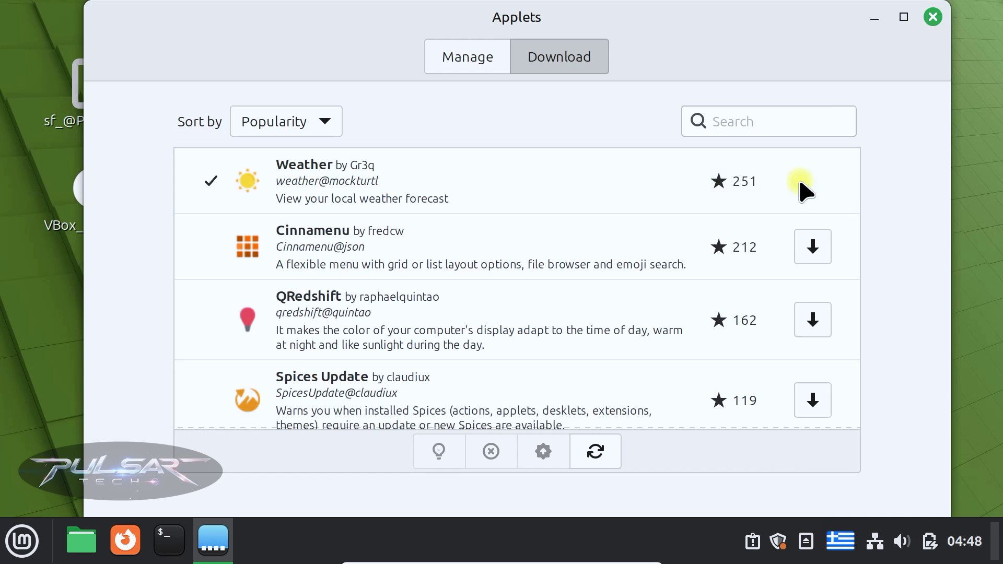
{"action": "left_click", "coordinate": [459, 62]}
{"action": "scroll", "coordinate": [365, 297], "scroll_direction": "up", "scroll_amount": 15}
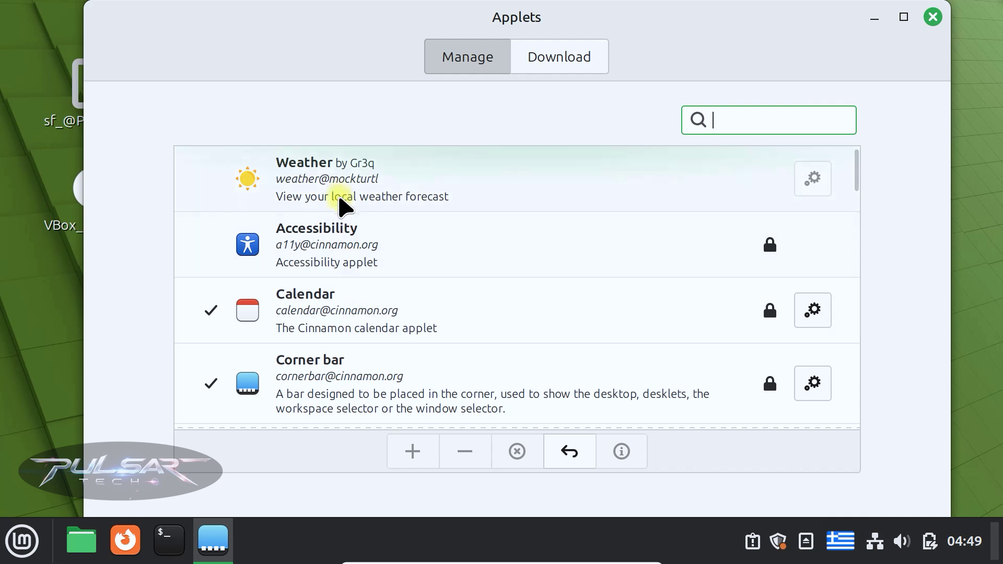
{"action": "left_click", "coordinate": [488, 188]}
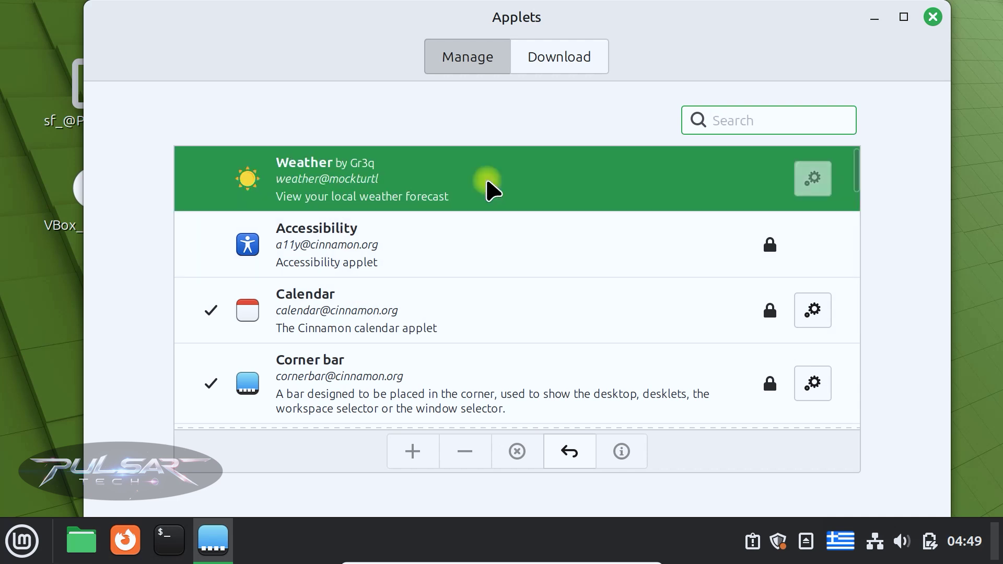
{"action": "left_click", "coordinate": [412, 450]}
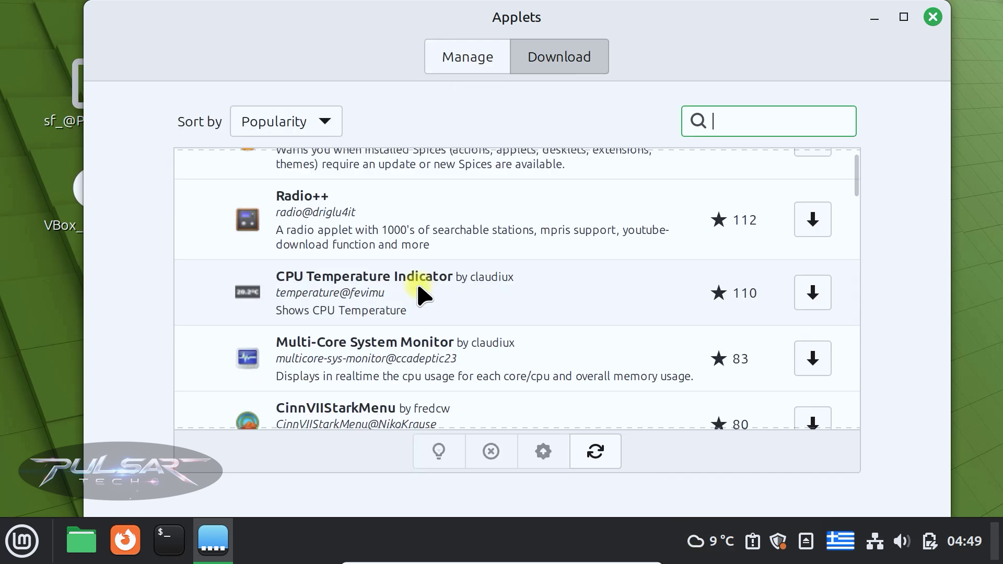
Step: Install CPU Temperature Indicator, add it to the panel, then remove it again
{"action": "left_click", "coordinate": [422, 295]}
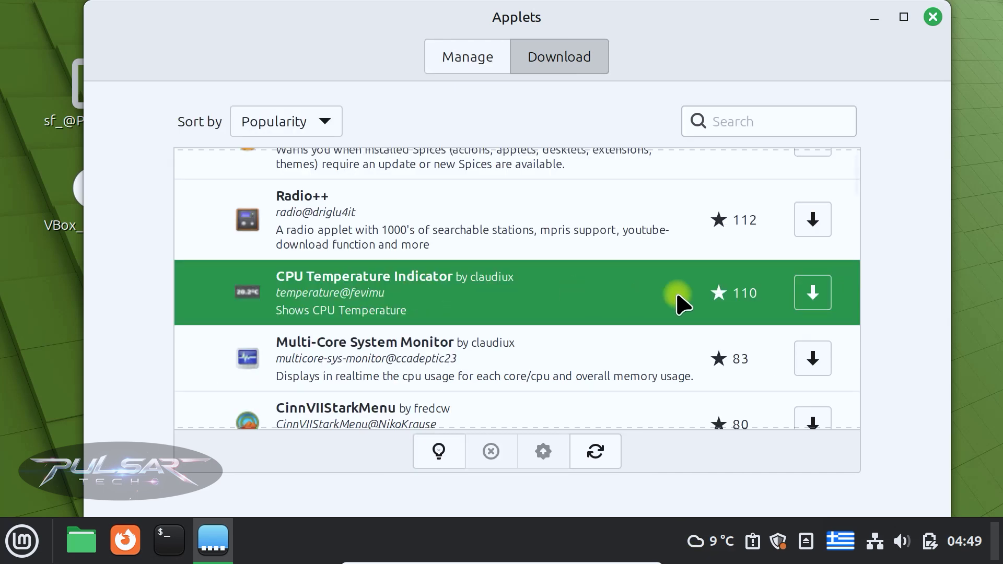
{"action": "left_click", "coordinate": [812, 293]}
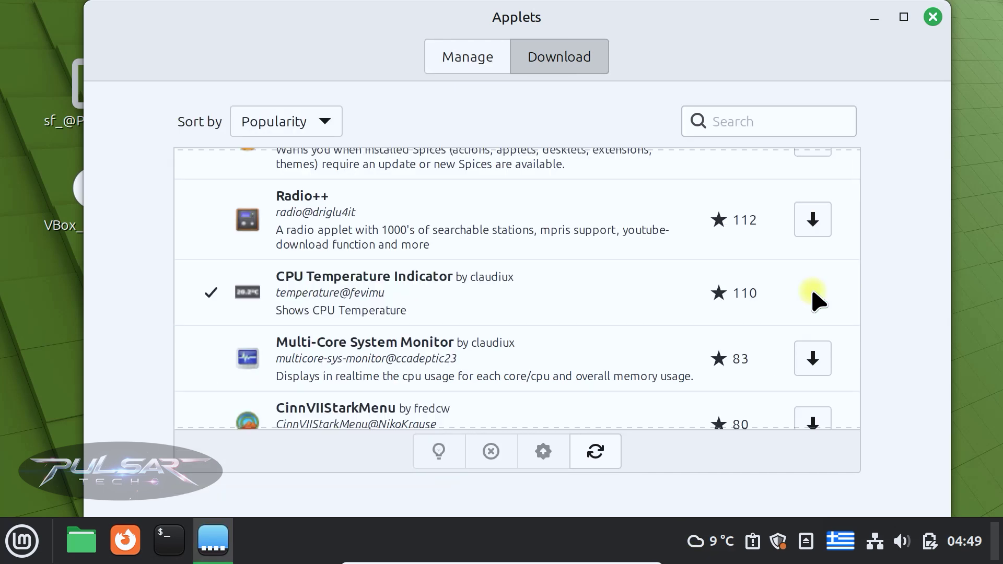
{"action": "left_click", "coordinate": [455, 59]}
{"action": "left_click", "coordinate": [359, 180]}
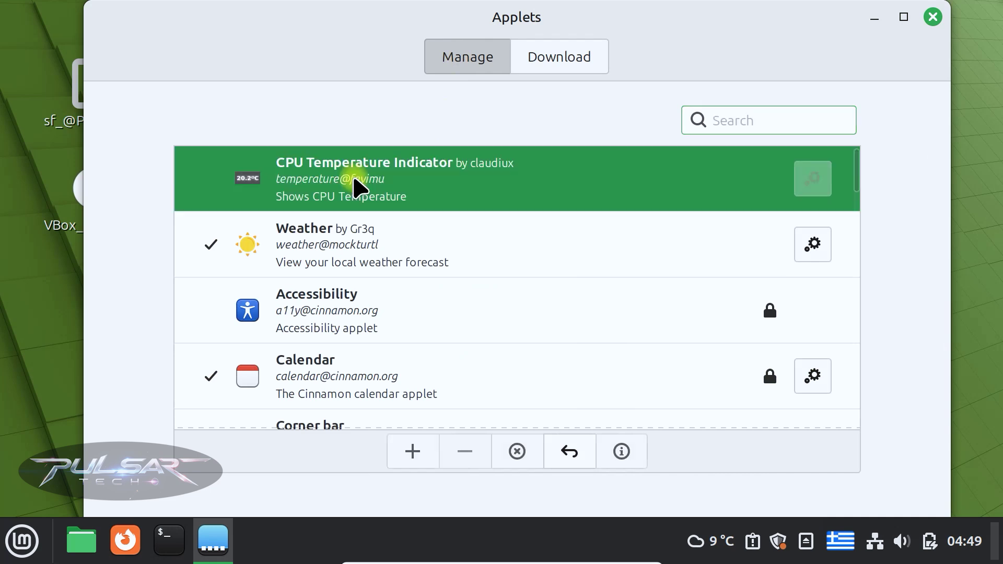
{"action": "left_click", "coordinate": [411, 452]}
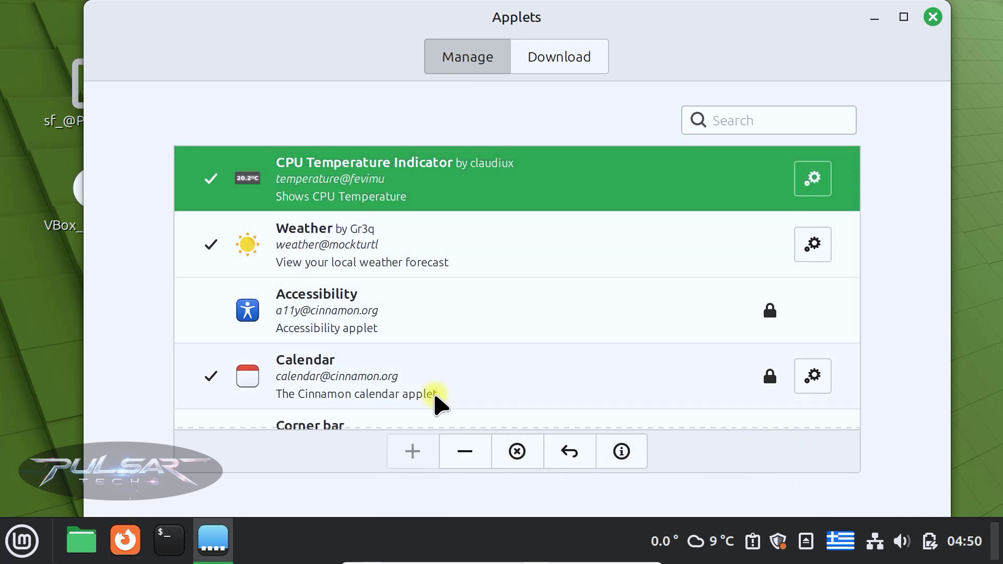
{"action": "left_click", "coordinate": [459, 455]}
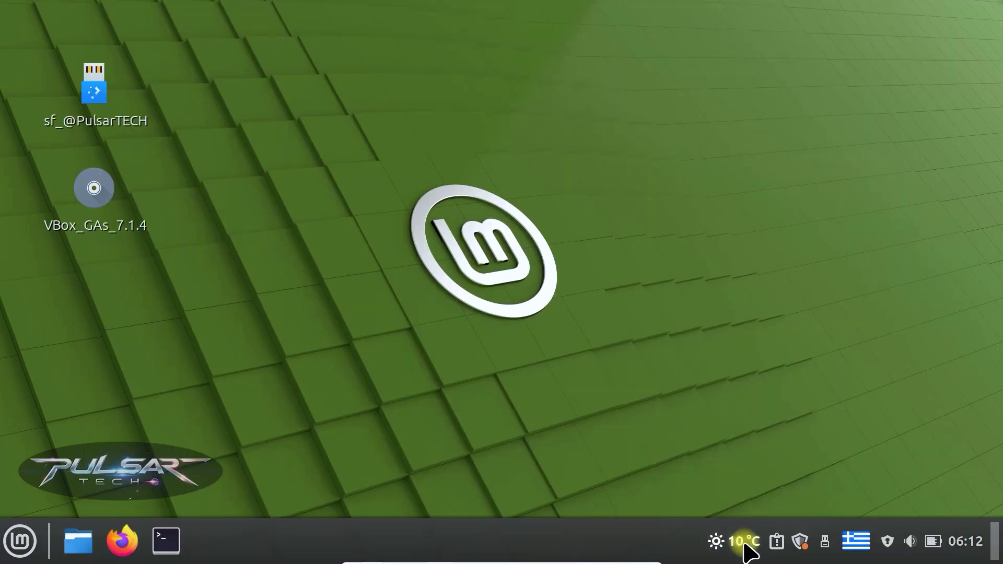
Step: Turn on panel edit mode, drag the Weather applet rightward, then turn edit mode off
{"action": "right_click", "coordinate": [518, 552]}
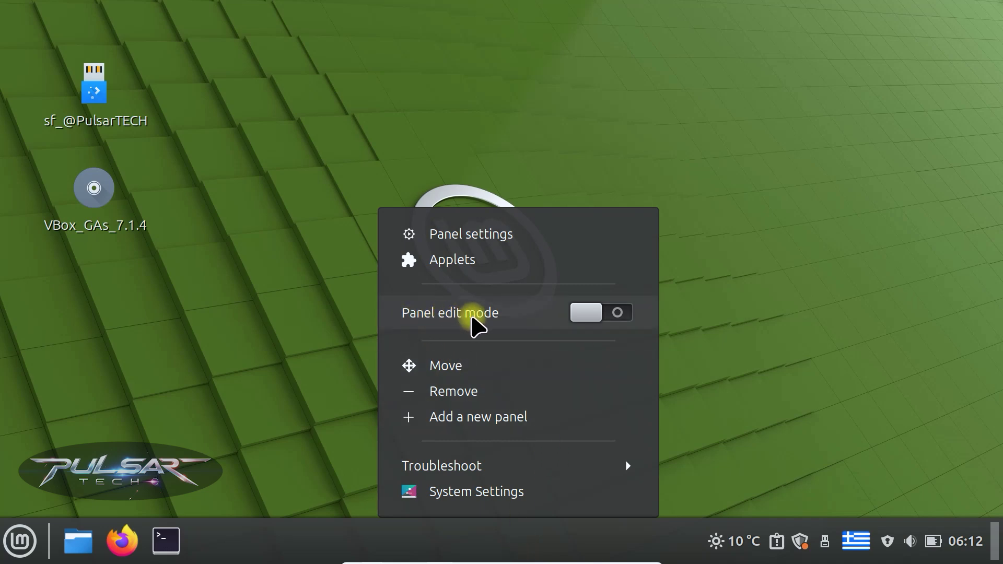
{"action": "left_click", "coordinate": [583, 313]}
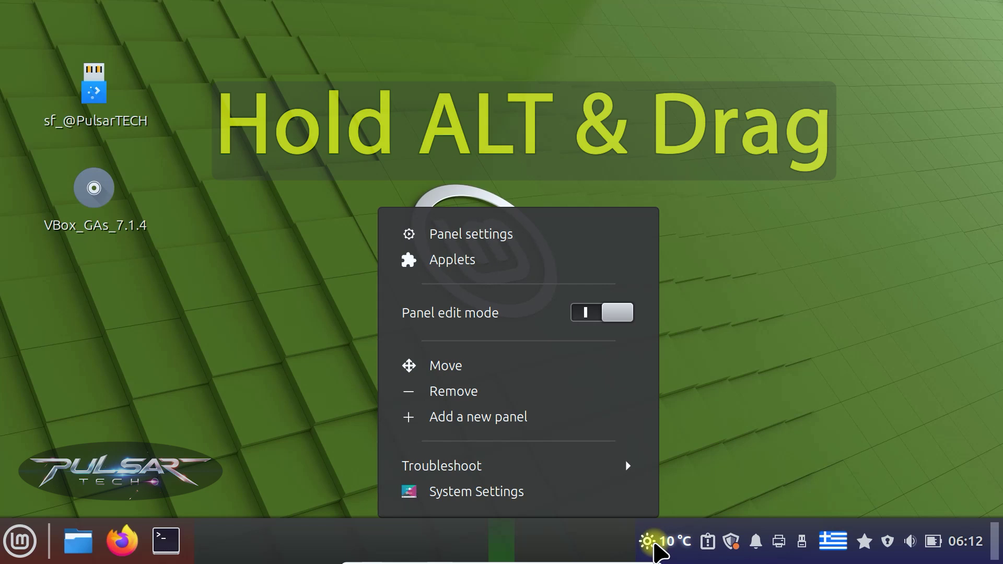
{"action": "mouse_move", "coordinate": [656, 548]}
{"action": "left_mouse_down"}
{"action": "mouse_move", "coordinate": [776, 543]}
{"action": "mouse_move", "coordinate": [675, 547]}
{"action": "mouse_move", "coordinate": [714, 547]}
{"action": "mouse_move", "coordinate": [695, 554]}
{"action": "mouse_move", "coordinate": [698, 541]}
{"action": "mouse_move", "coordinate": [703, 557]}
{"action": "mouse_move", "coordinate": [689, 537]}
{"action": "mouse_move", "coordinate": [645, 542]}
{"action": "mouse_move", "coordinate": [652, 551]}
{"action": "left_mouse_up"}
{"action": "right_click", "coordinate": [566, 543]}
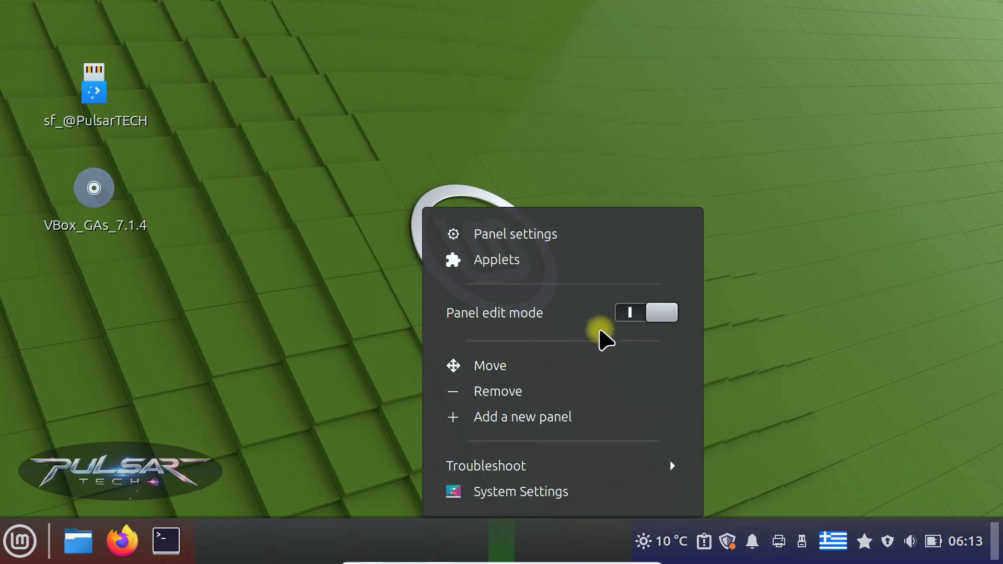
{"action": "left_click", "coordinate": [643, 316]}
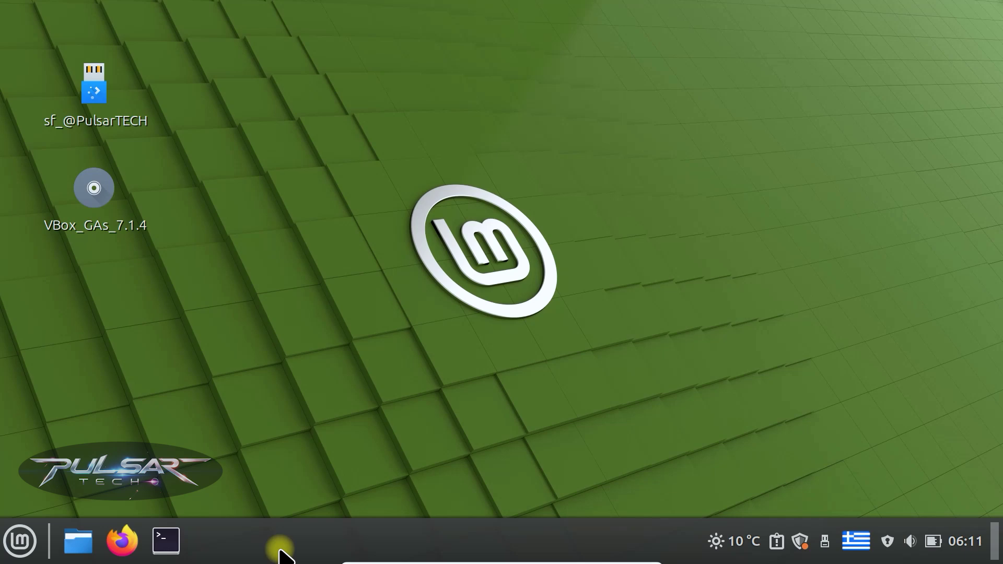
Step: Move the panel to the left screen edge, then to the right edge
{"action": "right_click", "coordinate": [418, 548]}
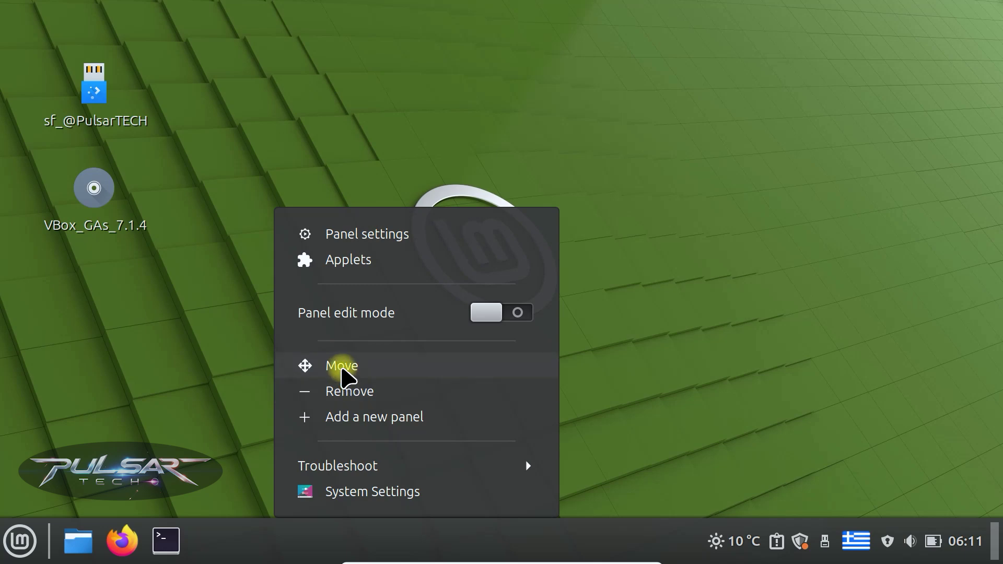
{"action": "left_click", "coordinate": [342, 365]}
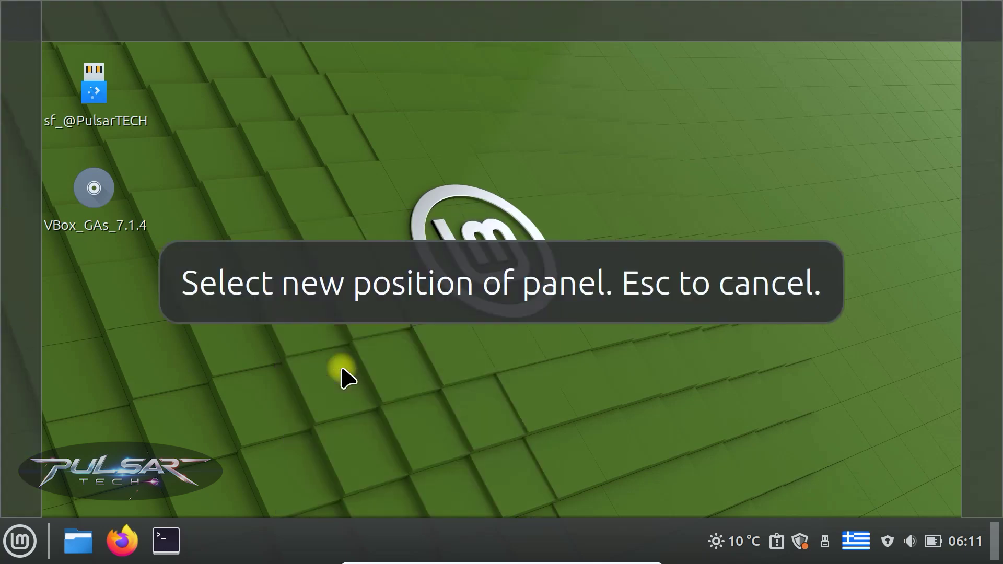
{"action": "left_click", "coordinate": [21, 277]}
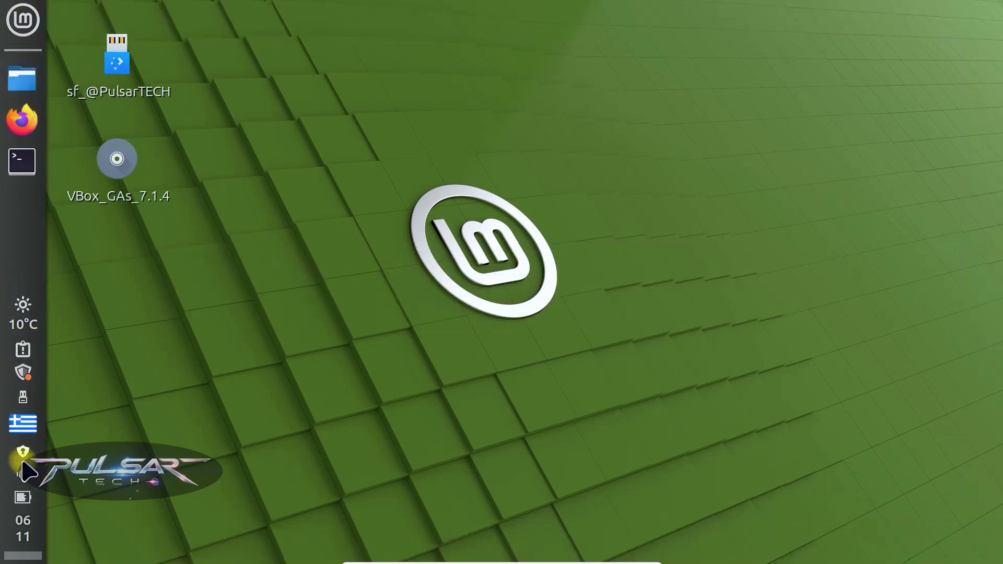
{"action": "right_click", "coordinate": [24, 254]}
{"action": "left_click", "coordinate": [89, 402]}
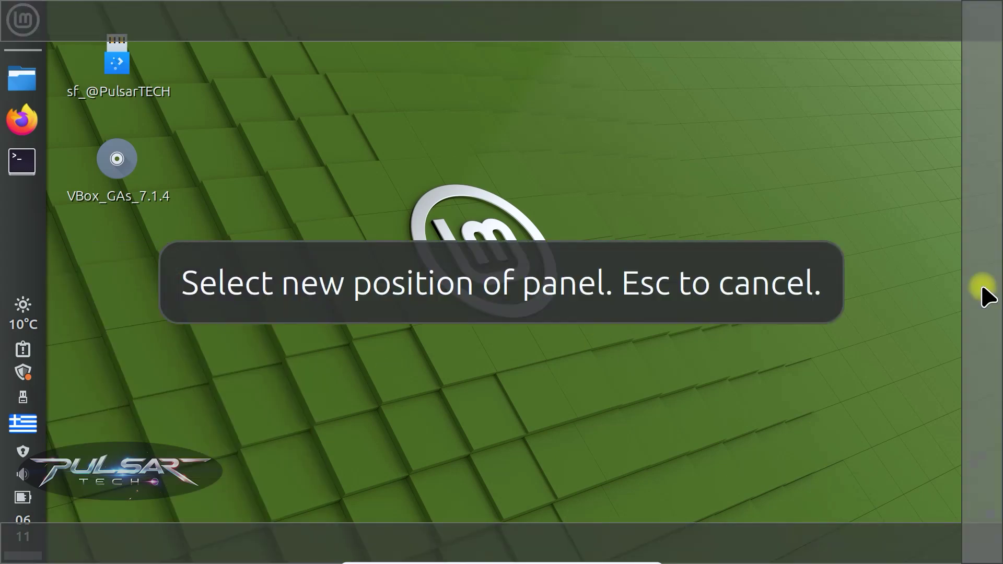
{"action": "left_click", "coordinate": [983, 288]}
Step: Move the panel to the top edge, then back to the bottom
{"action": "right_click", "coordinate": [977, 264]}
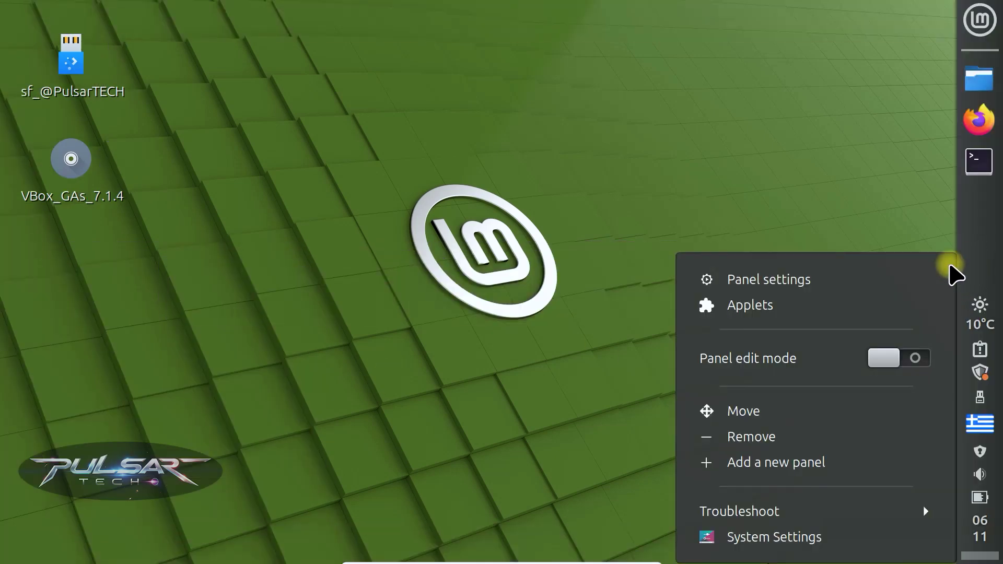
{"action": "left_click", "coordinate": [754, 413]}
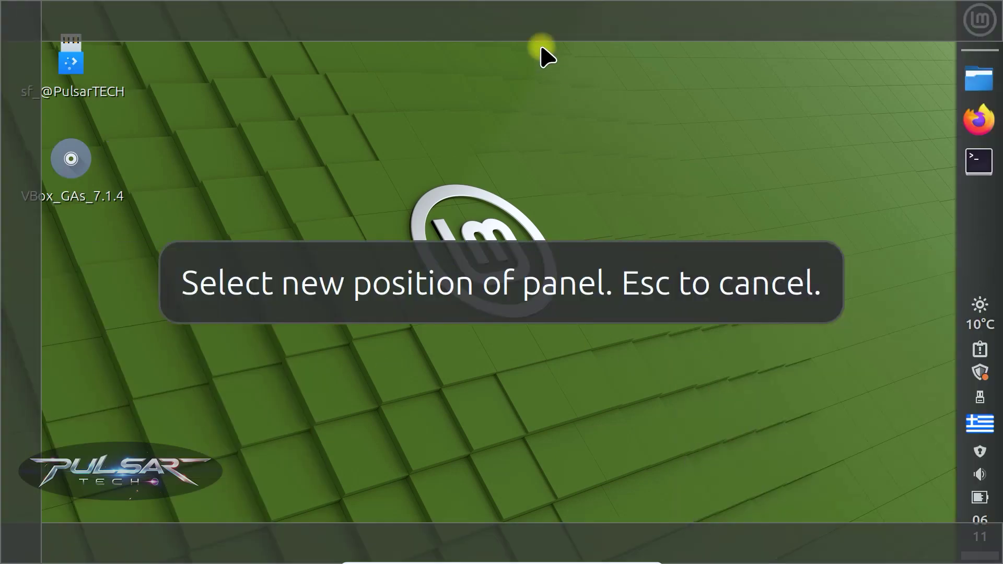
{"action": "left_click", "coordinate": [510, 36]}
{"action": "right_click", "coordinate": [509, 35]}
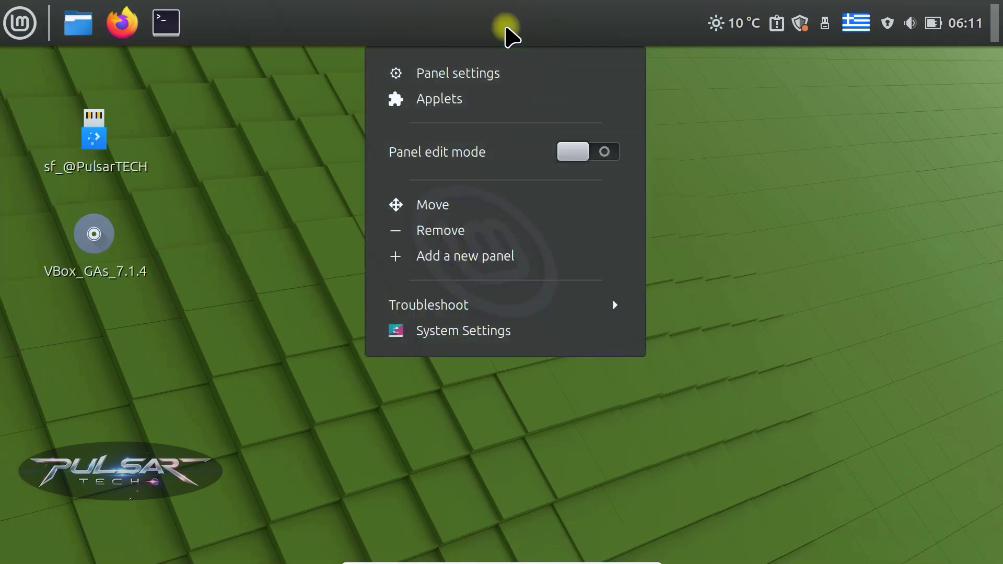
{"action": "left_click", "coordinate": [463, 207]}
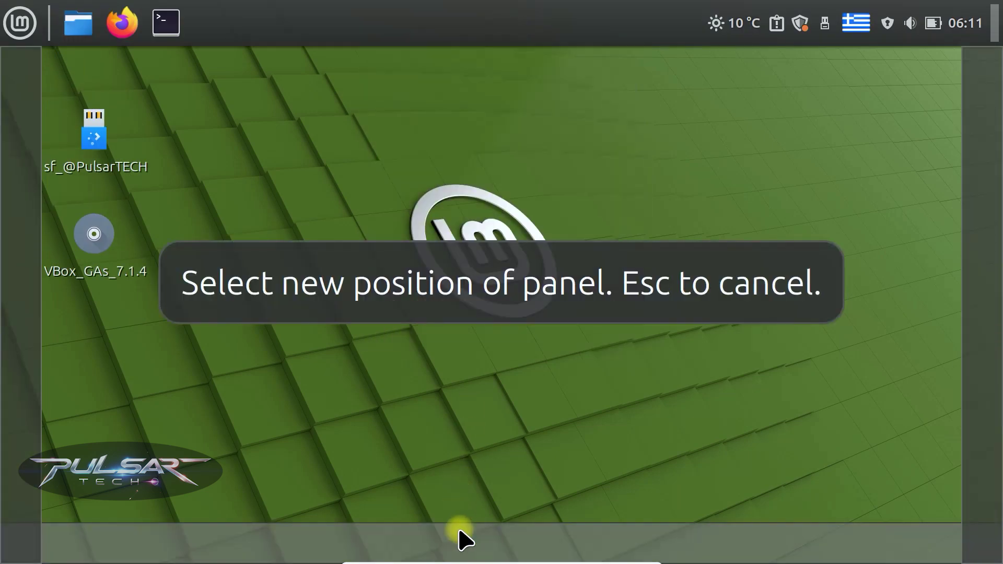
{"action": "left_click", "coordinate": [457, 538]}
{"action": "right_click", "coordinate": [426, 532]}
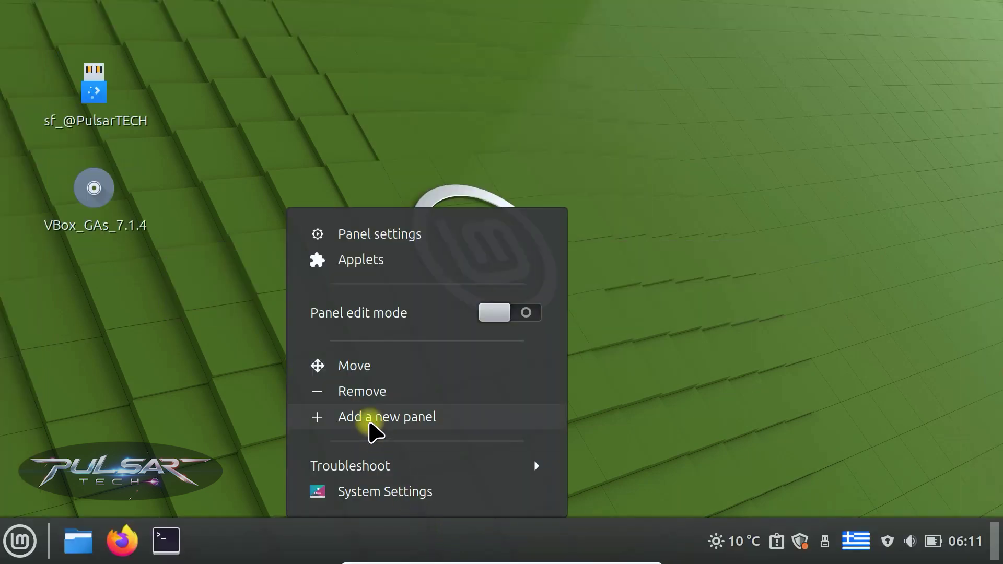
Step: Add a second panel along the top edge, then remove it and confirm with Yes
{"action": "left_click", "coordinate": [389, 420]}
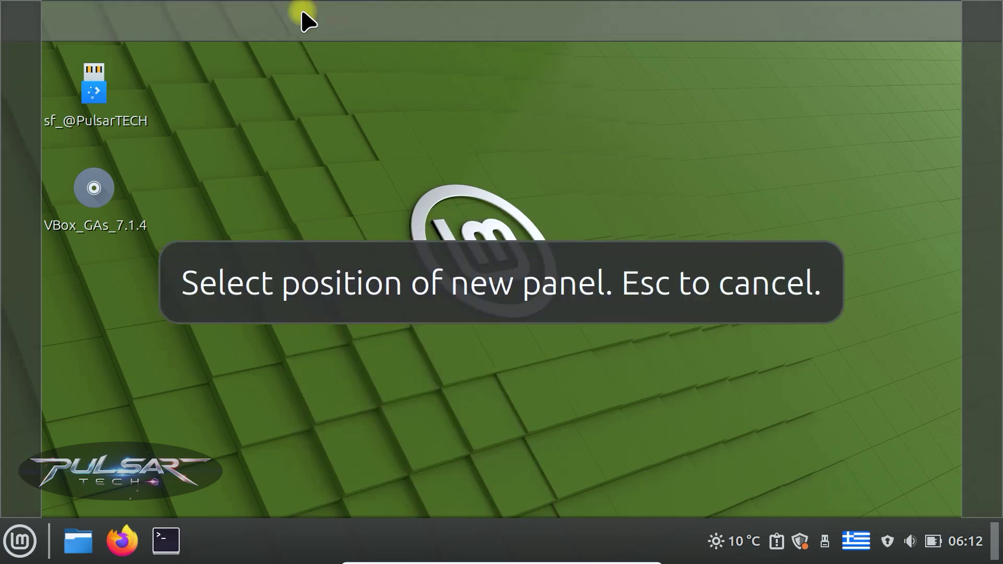
{"action": "left_click", "coordinate": [302, 18]}
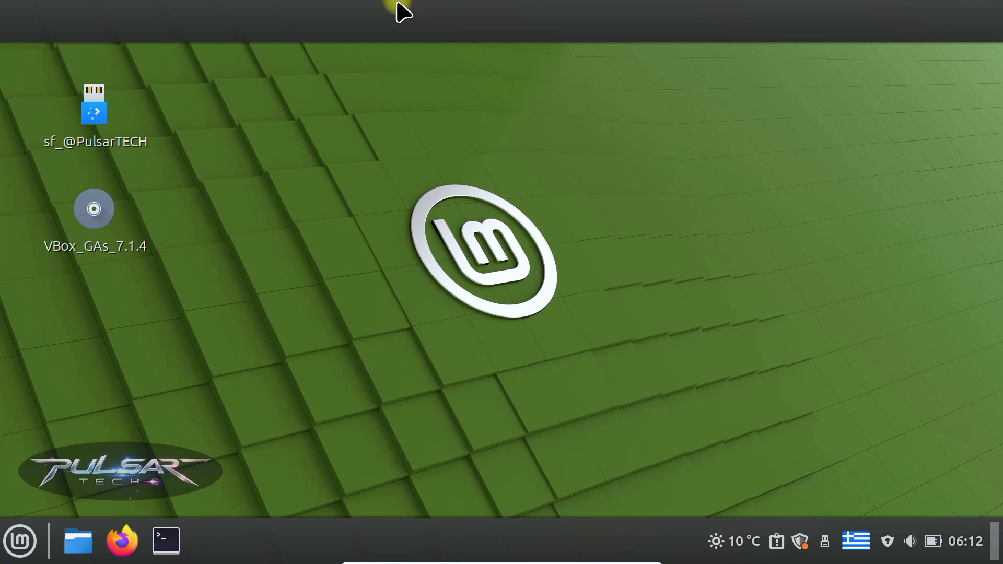
{"action": "right_click", "coordinate": [331, 17]}
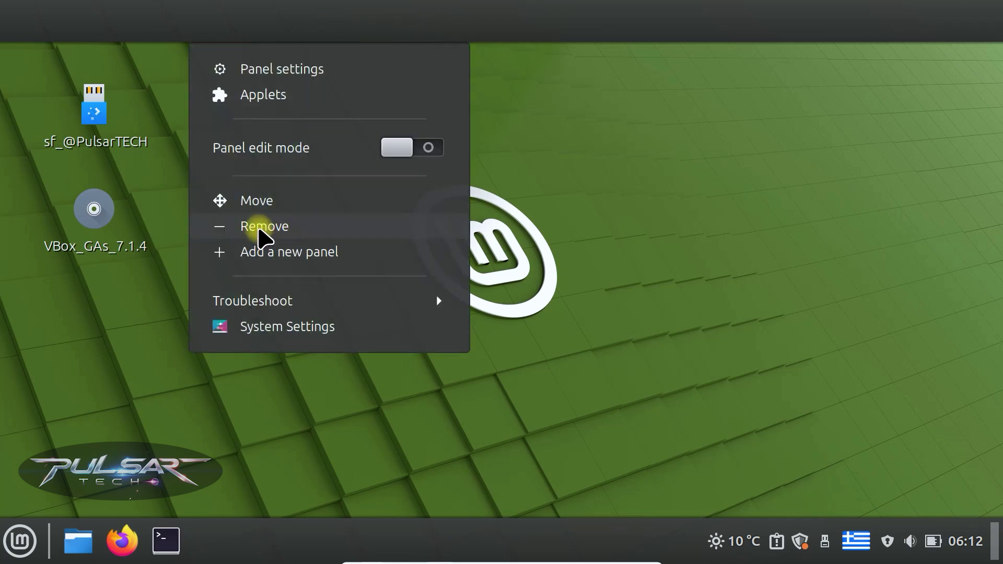
{"action": "left_click", "coordinate": [260, 227]}
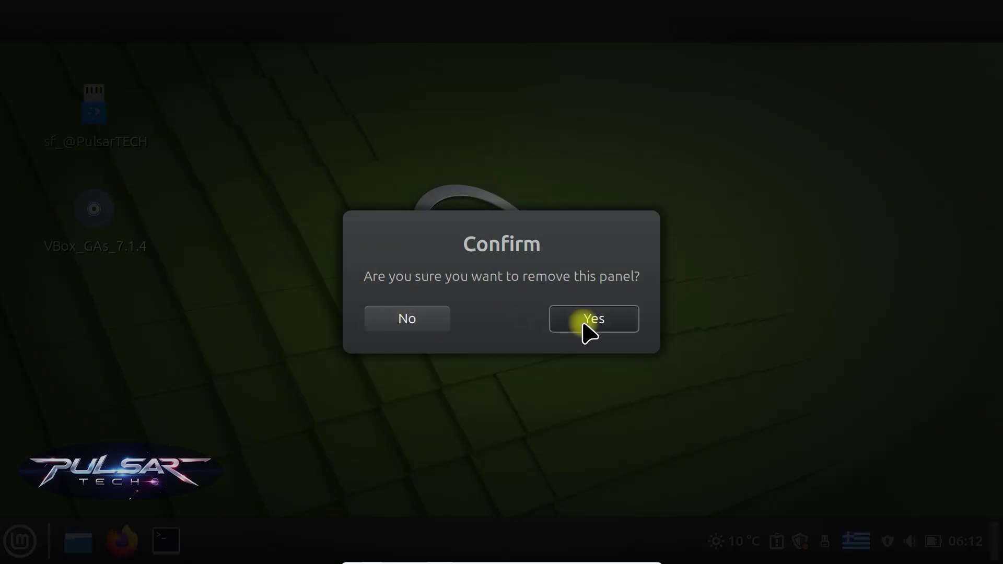
{"action": "left_click", "coordinate": [587, 323]}
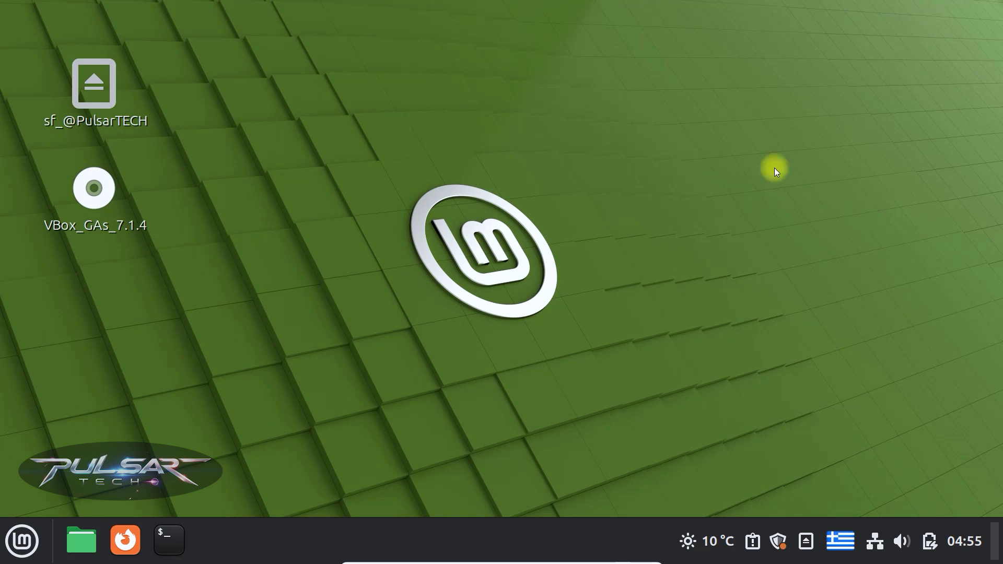
Step: In System Settings Themes, choose the Dark appearance and, after trying blue, the Sand colour
{"action": "left_click", "coordinate": [31, 550]}
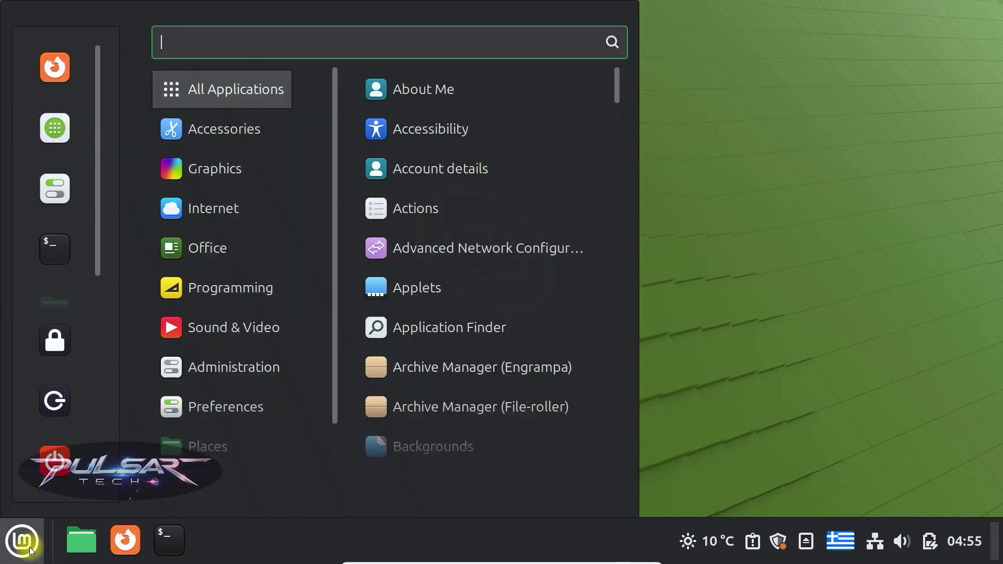
{"action": "left_click", "coordinate": [55, 202]}
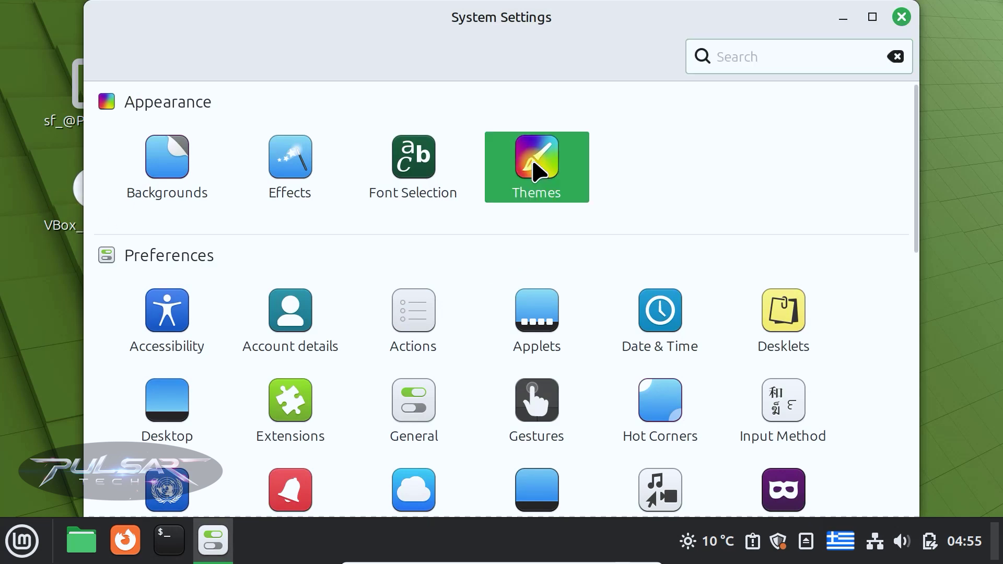
{"action": "left_click", "coordinate": [536, 166]}
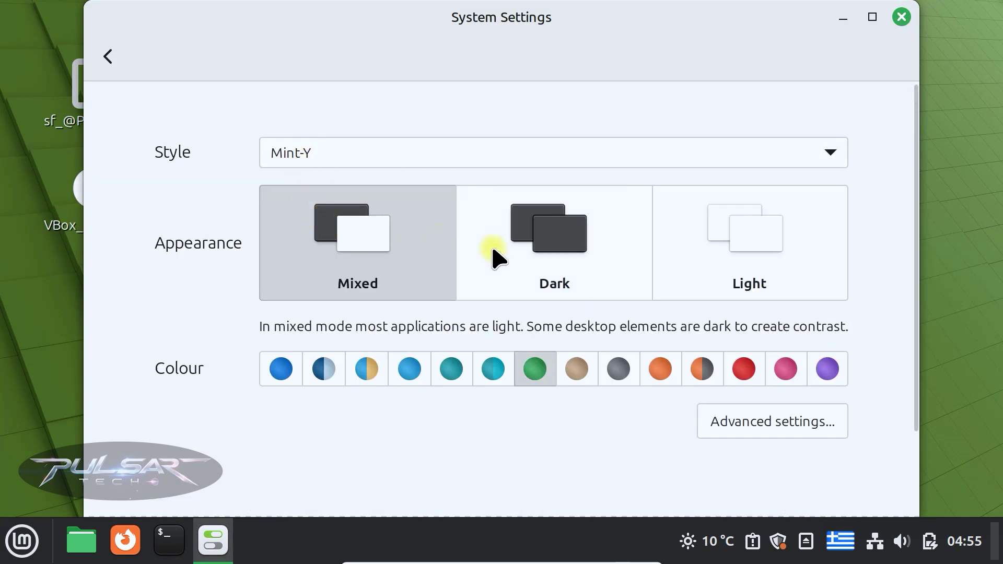
{"action": "left_click", "coordinate": [529, 256]}
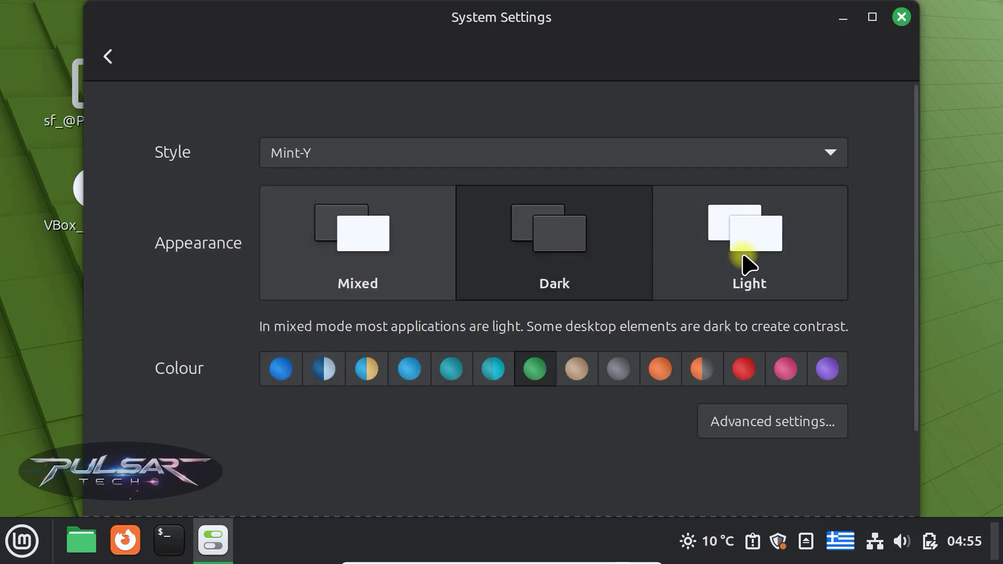
{"action": "left_click", "coordinate": [289, 370]}
{"action": "left_click", "coordinate": [577, 368]}
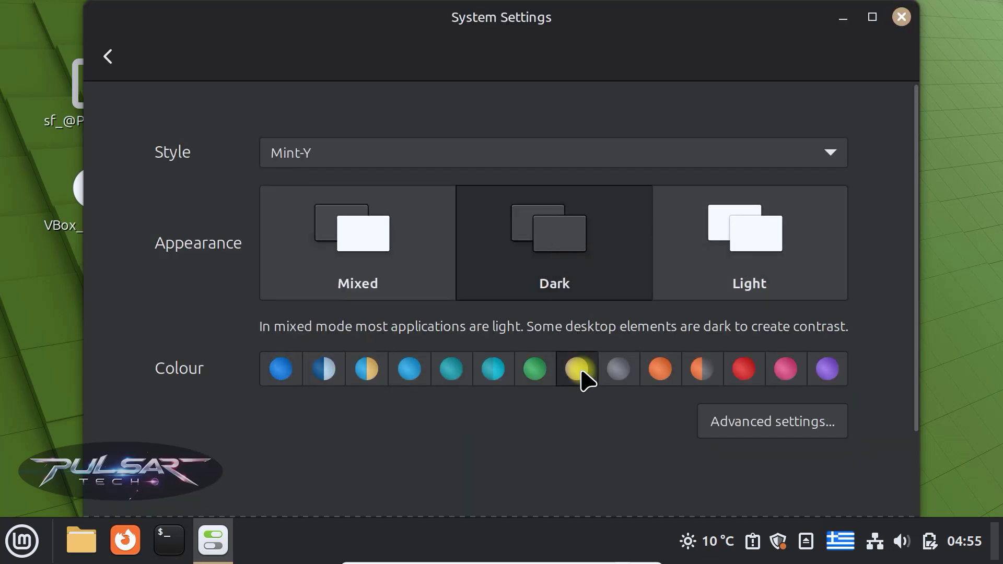
Step: In advanced theme settings, set icons to breeze-dark, leaving the Applications theme unchanged
{"action": "left_click", "coordinate": [782, 429]}
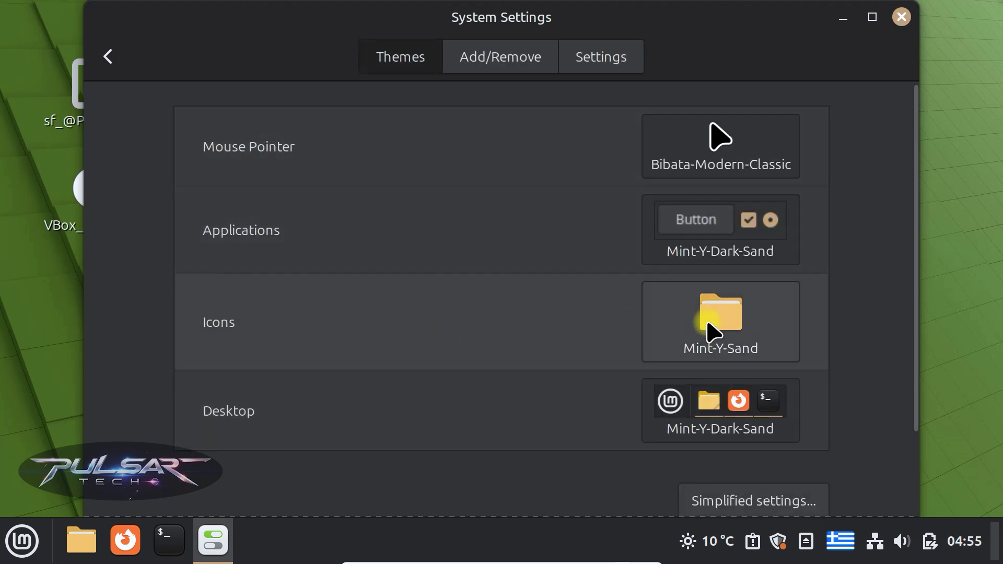
{"action": "left_click", "coordinate": [726, 330]}
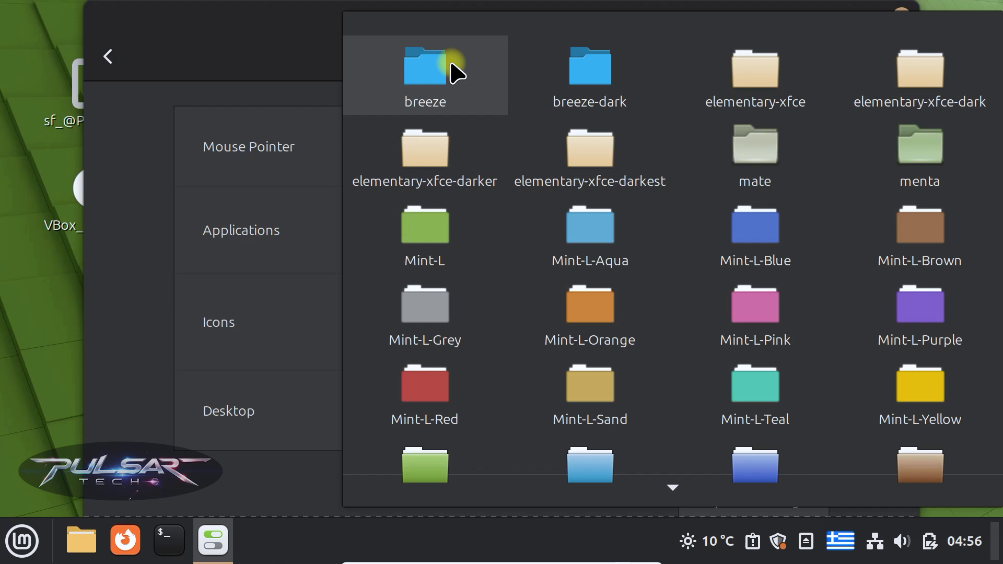
{"action": "left_click", "coordinate": [565, 74]}
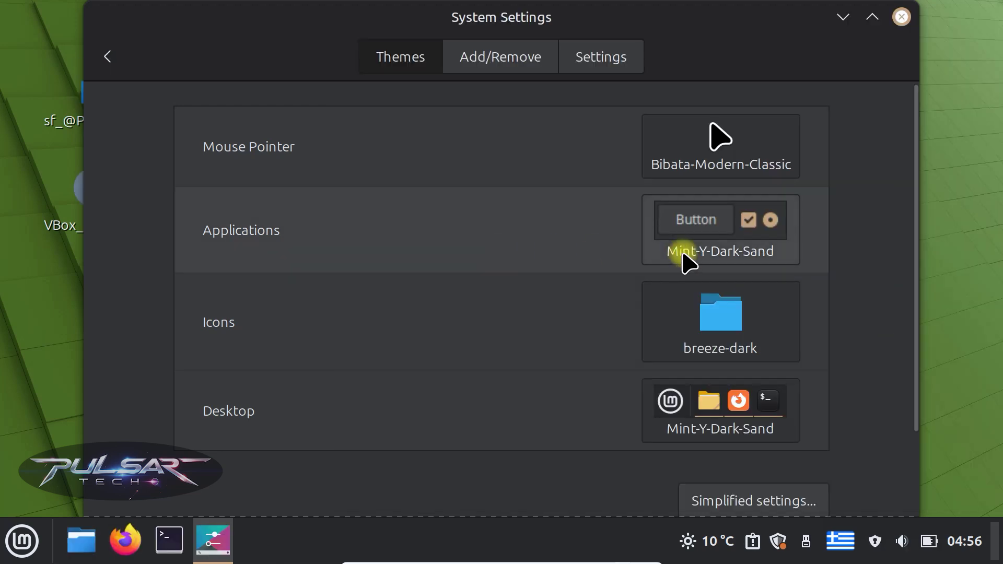
{"action": "left_click", "coordinate": [704, 251]}
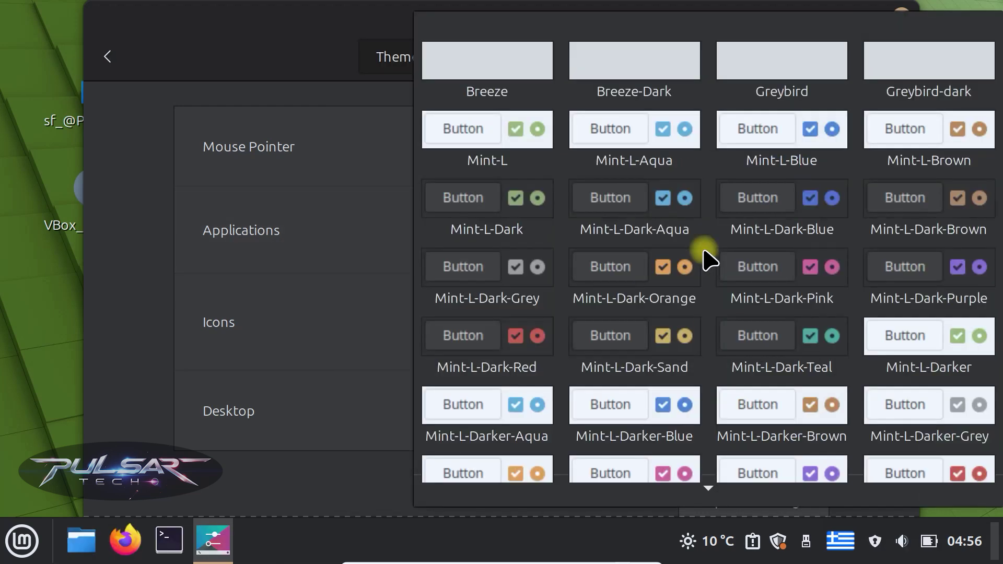
{"action": "left_click", "coordinate": [634, 342]}
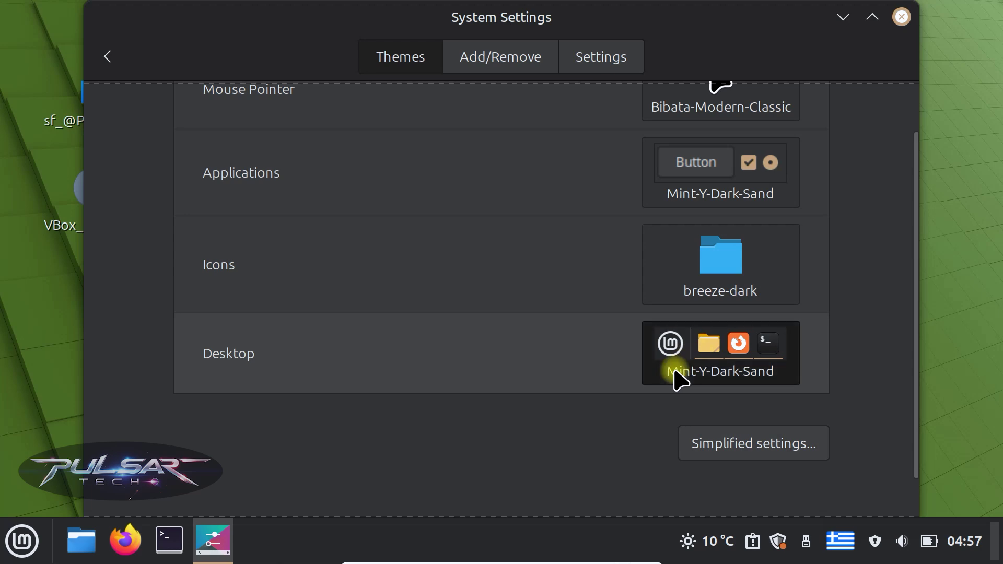
Step: Set the desktop theme to Mint-L-Blue, then to Linux Mint, and view the Add/Remove catalogue
{"action": "left_click", "coordinate": [672, 372]}
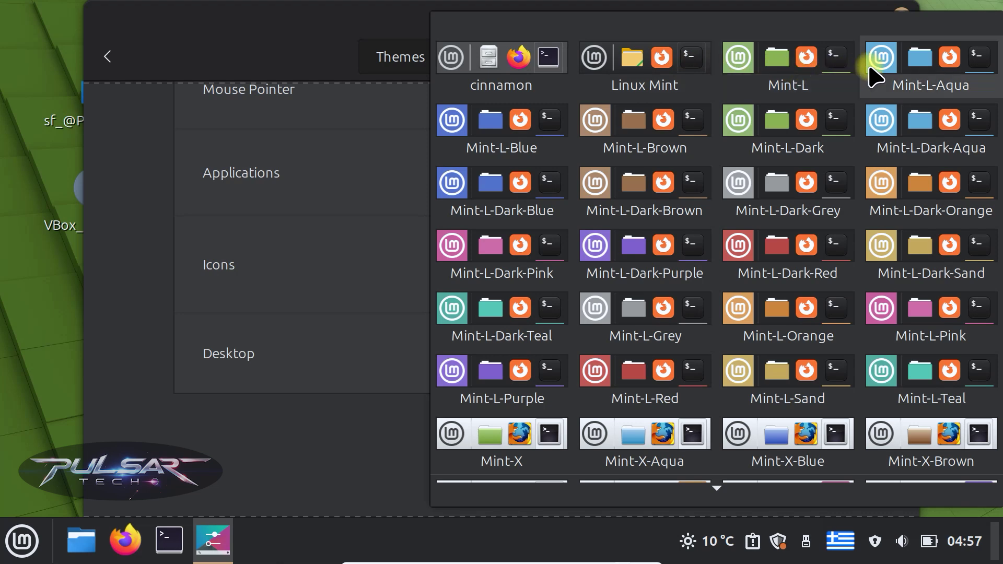
{"action": "left_click", "coordinate": [466, 132]}
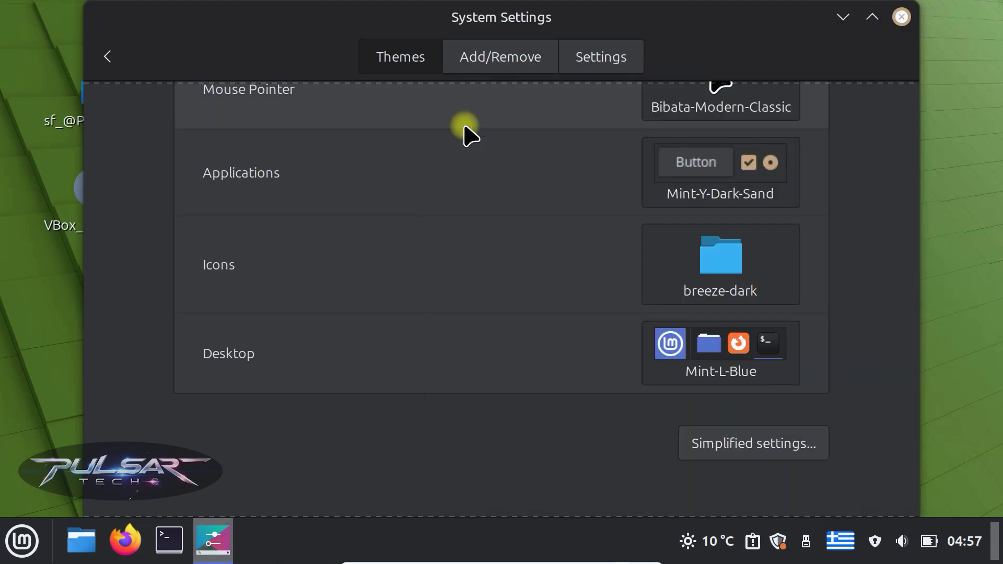
{"action": "left_click", "coordinate": [763, 350]}
{"action": "left_click", "coordinate": [650, 313]}
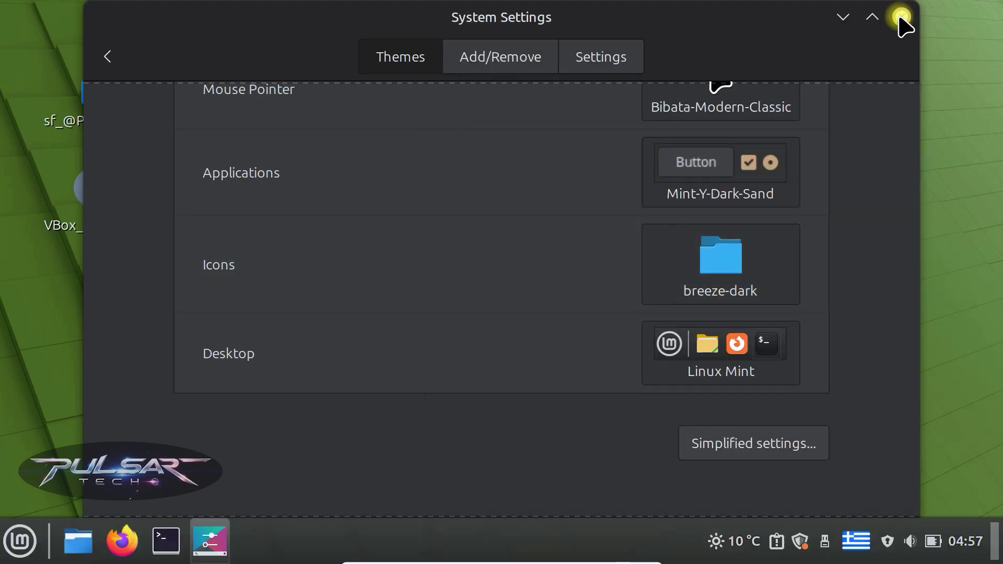
{"action": "left_click", "coordinate": [505, 73]}
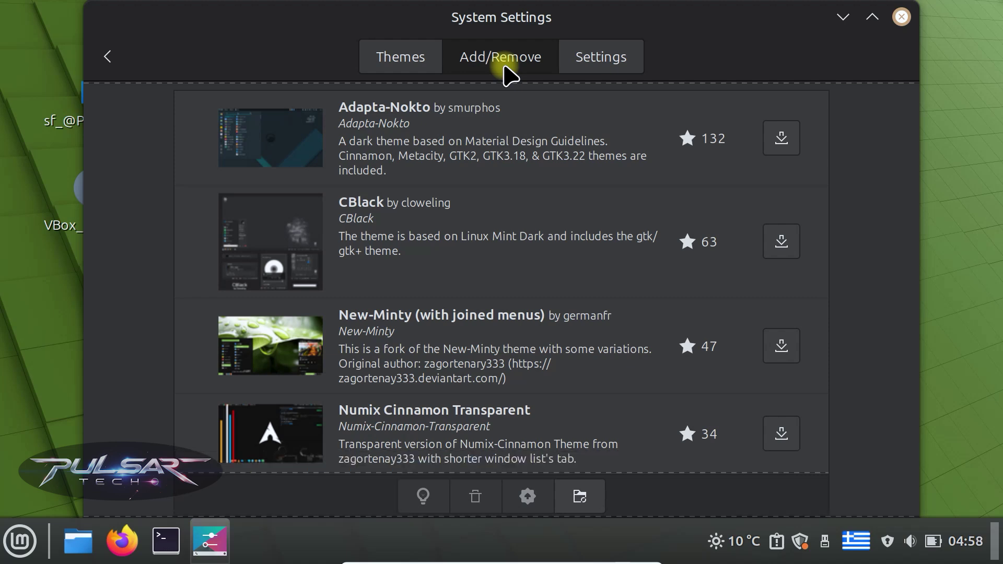
Step: Scroll down the downloadable Cinnamon themes list past Mint-XP and CGreen to Jade-1 and Loki
{"action": "scroll", "coordinate": [359, 213], "scroll_direction": "down", "scroll_amount": 6}
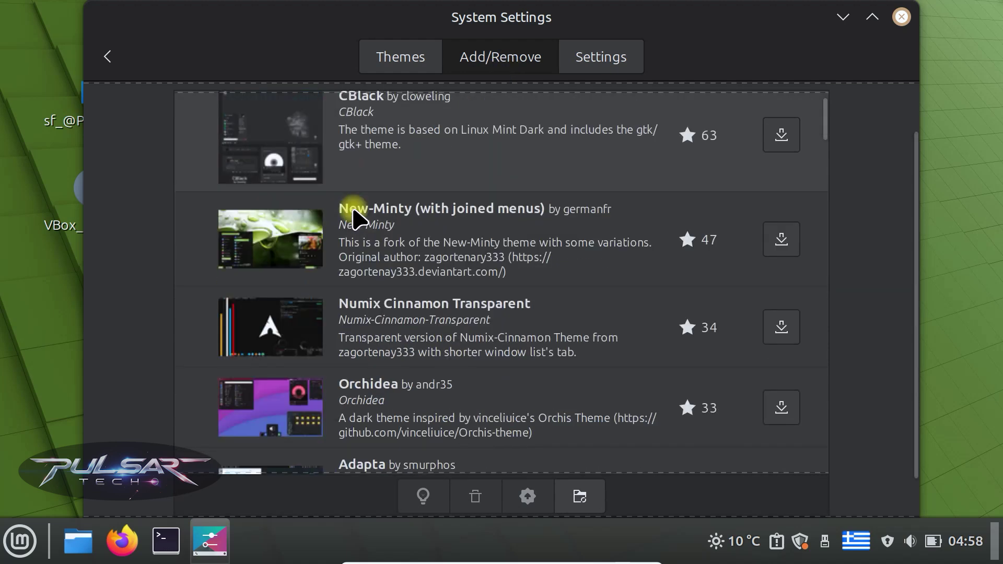
{"action": "scroll", "coordinate": [358, 213], "scroll_direction": "down", "scroll_amount": 10}
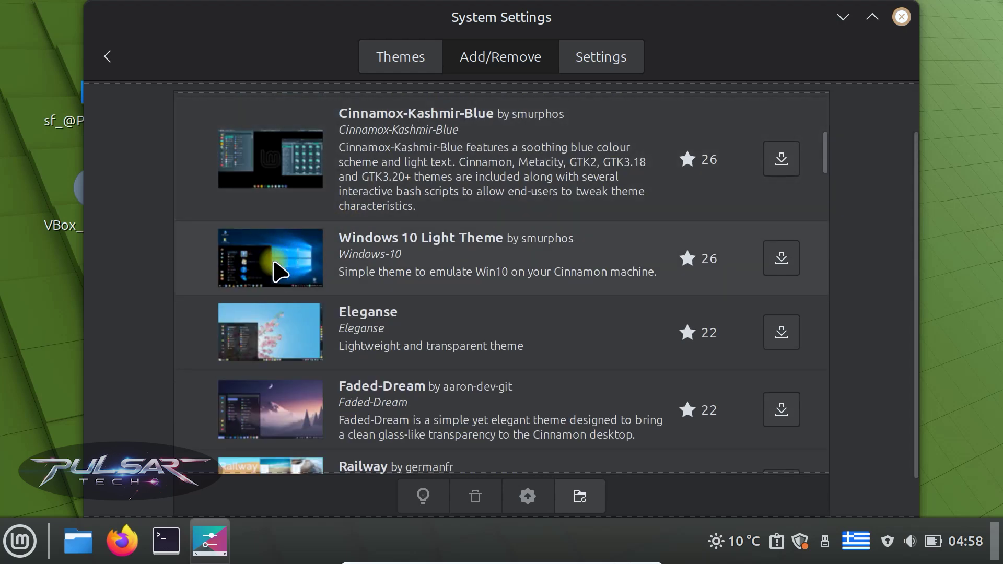
{"action": "scroll", "coordinate": [268, 261], "scroll_direction": "down", "scroll_amount": 5}
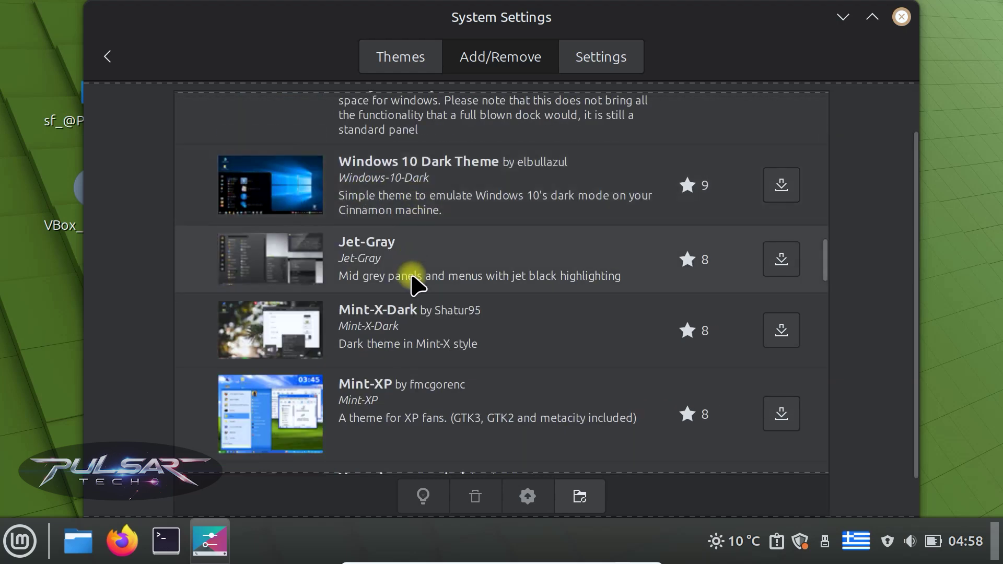
{"action": "scroll", "coordinate": [417, 292], "scroll_direction": "down", "scroll_amount": 2}
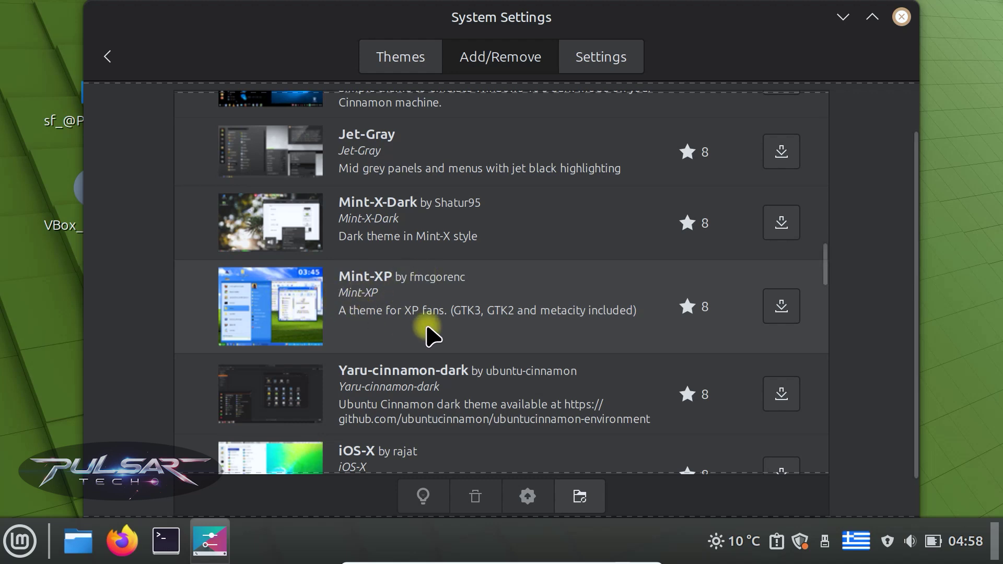
{"action": "scroll", "coordinate": [428, 337], "scroll_direction": "down", "scroll_amount": 1}
{"action": "scroll", "coordinate": [429, 339], "scroll_direction": "down", "scroll_amount": 12}
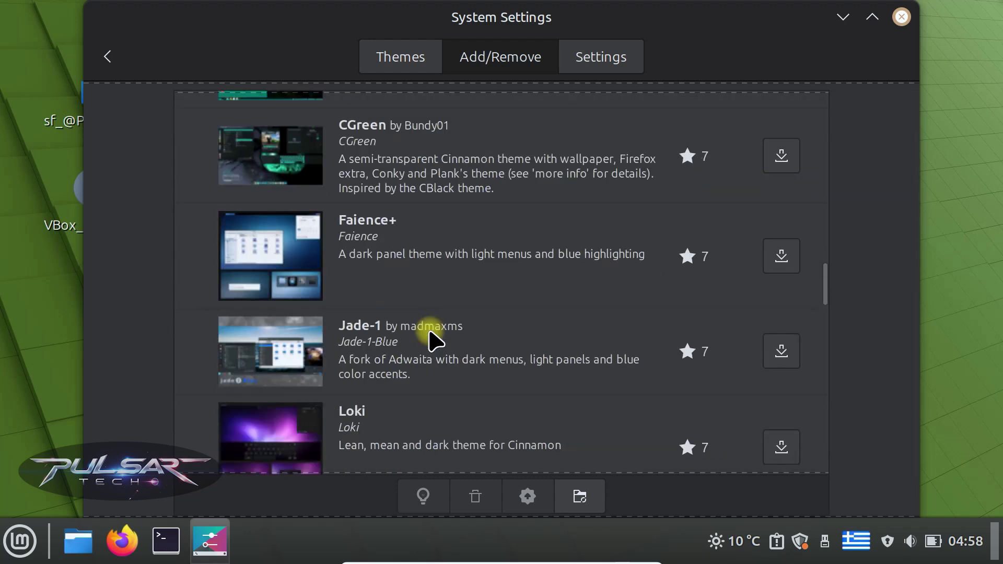